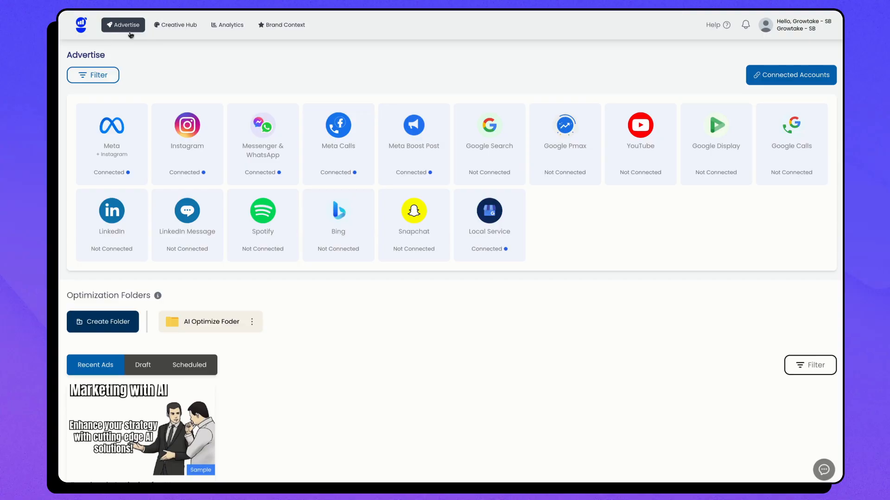
# - Look over the Advertise channels, then the Creative Hub's Template Library and My Creatives
pyautogui.scroll(-2, 350, 149)
pyautogui.scroll(2, 350, 149)
pyautogui.click(194, 28)
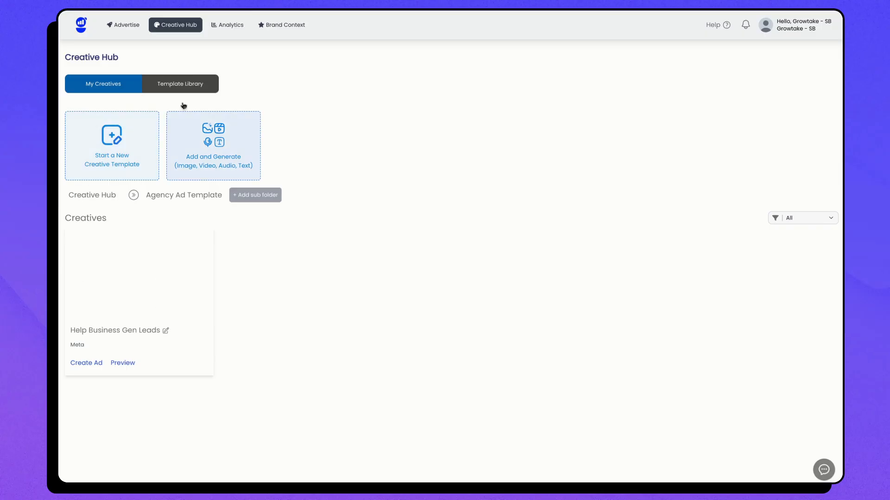
pyautogui.click(177, 83)
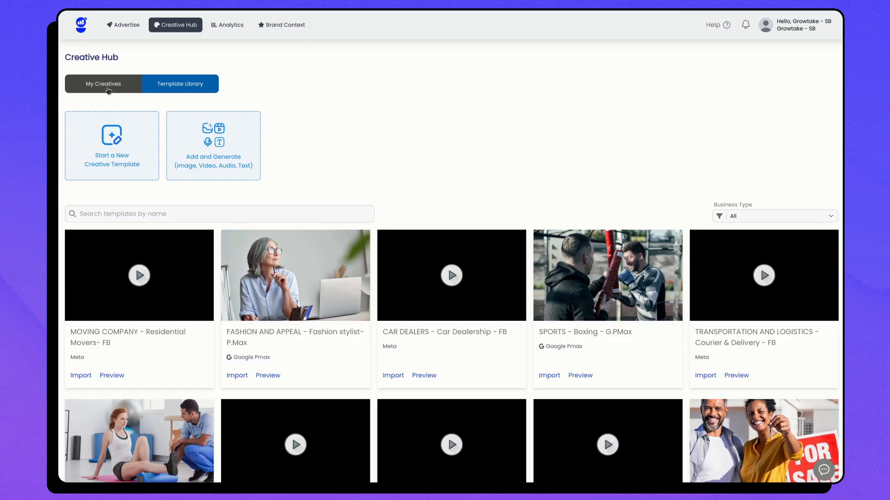
pyautogui.click(108, 89)
# - View the Facebook campaign performance in Analytics and revisit the Advertise overview
pyautogui.click(216, 28)
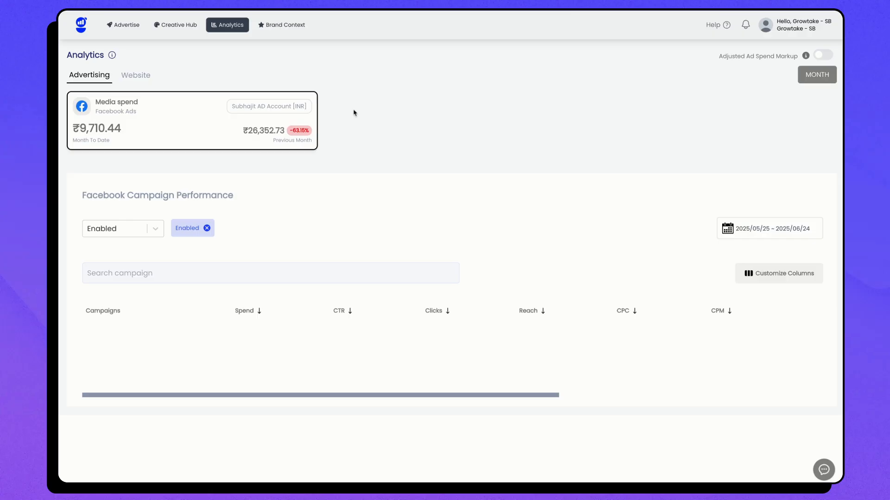
pyautogui.click(123, 25)
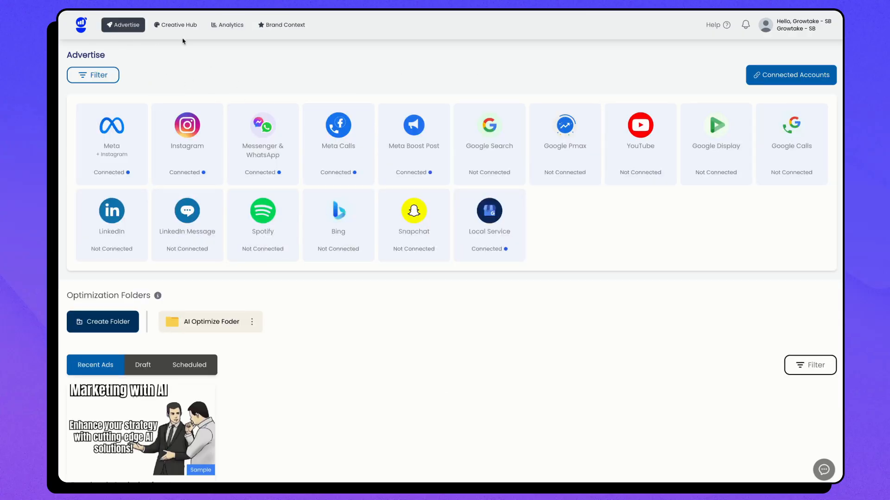
pyautogui.click(222, 27)
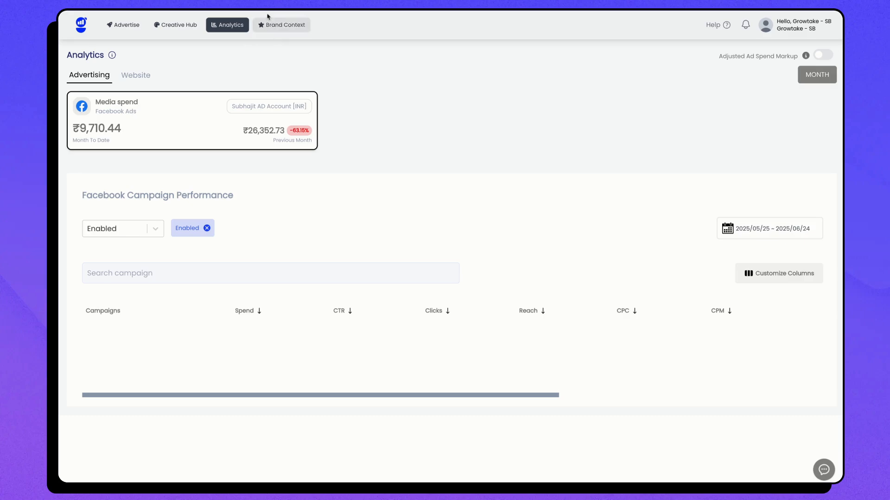
# - Review the Brand Context form, from the website URL and product description to the brand colors and business location
pyautogui.click(281, 25)
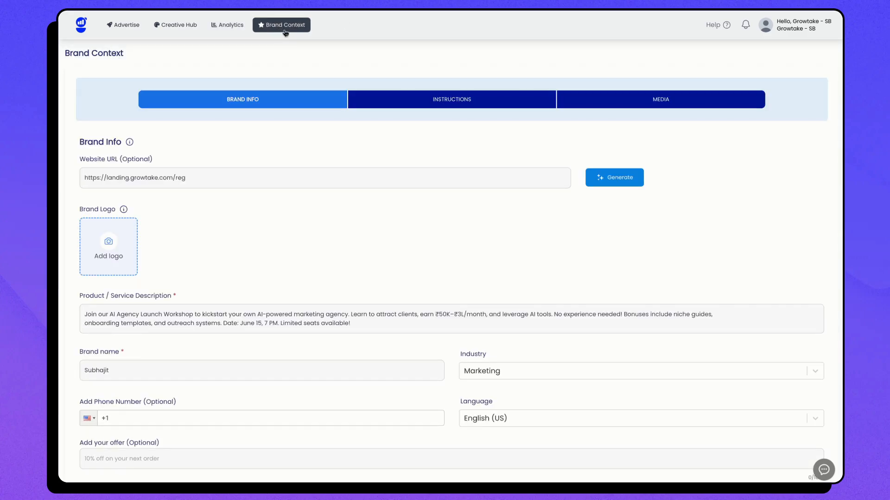
pyautogui.scroll(-1, 264, 153)
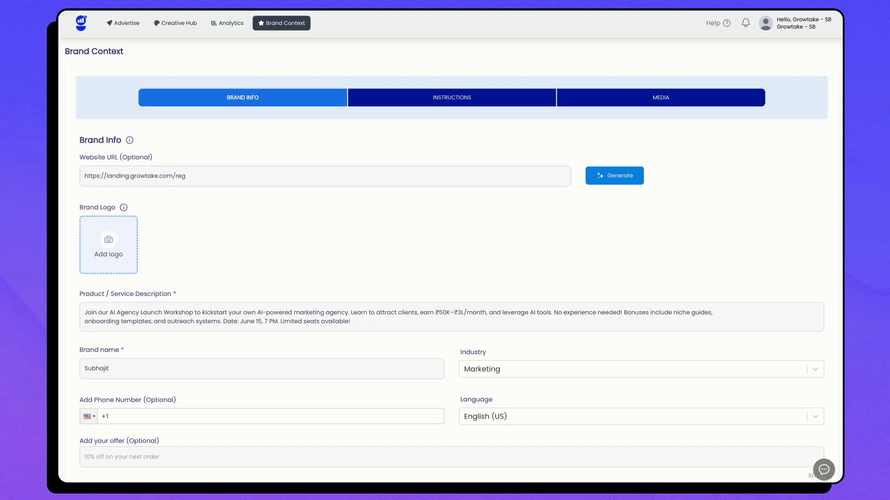
pyautogui.scroll(-5, 334, 246)
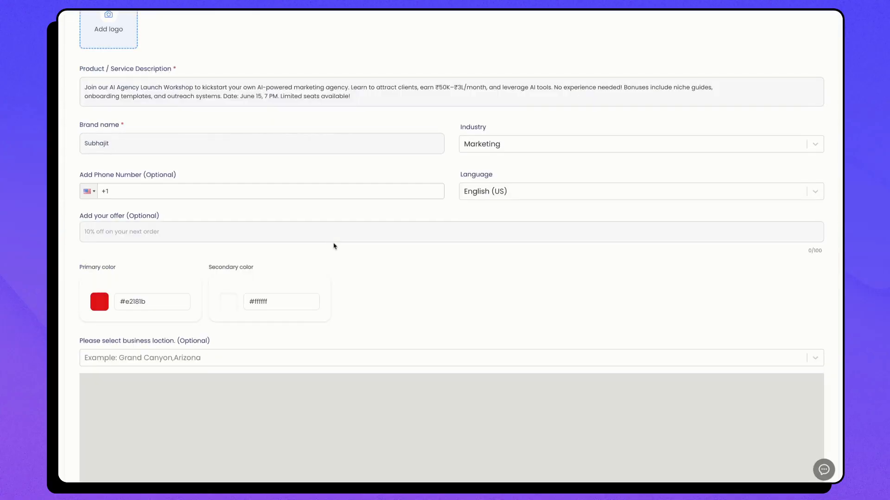
pyautogui.scroll(5, 405, 298)
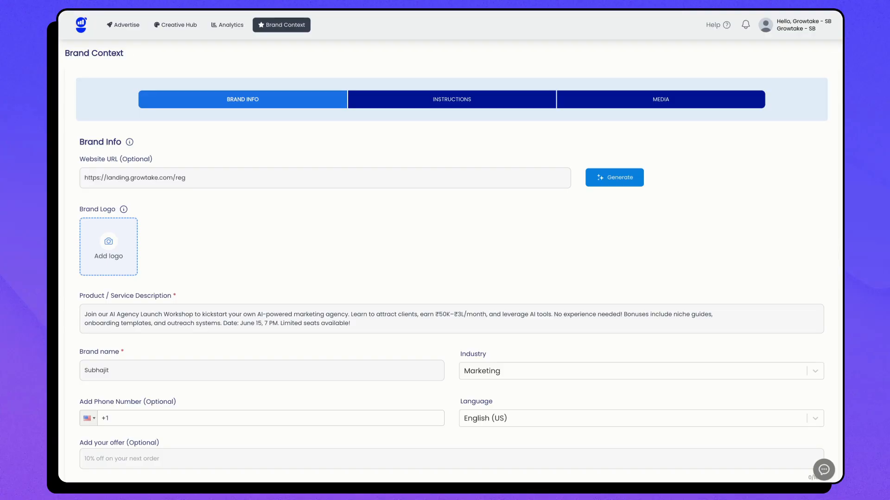
pyautogui.moveTo(198, 177); pyautogui.dragTo(144, 176)
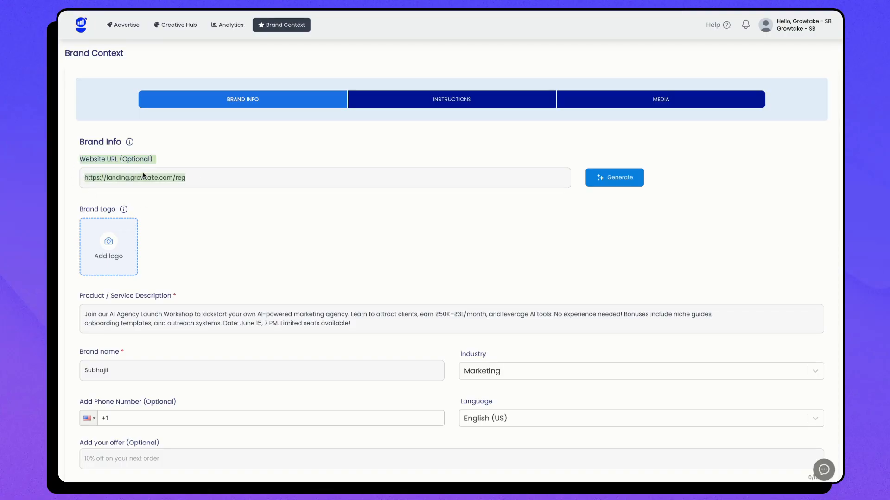
pyautogui.doubleClick(230, 188)
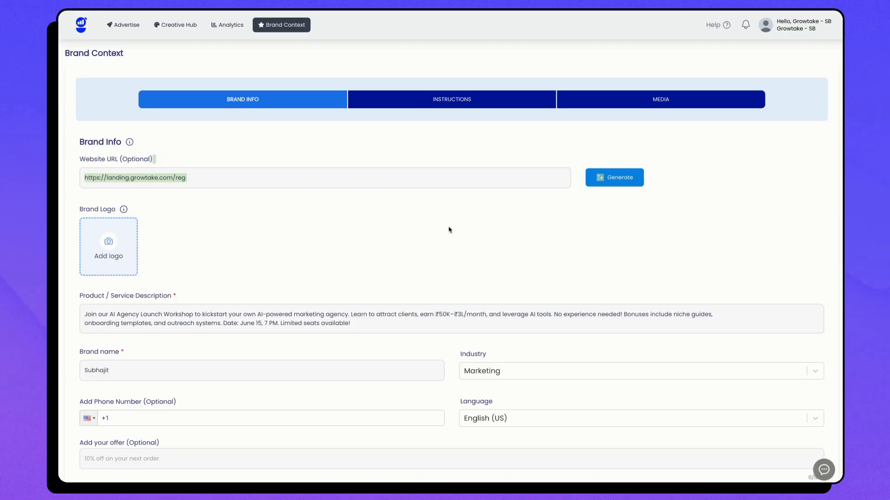
# - From the Advertise overview, inspect the Facebook and Instagram page details of the connected Meta account, and close the connected accounts
pyautogui.click(111, 28)
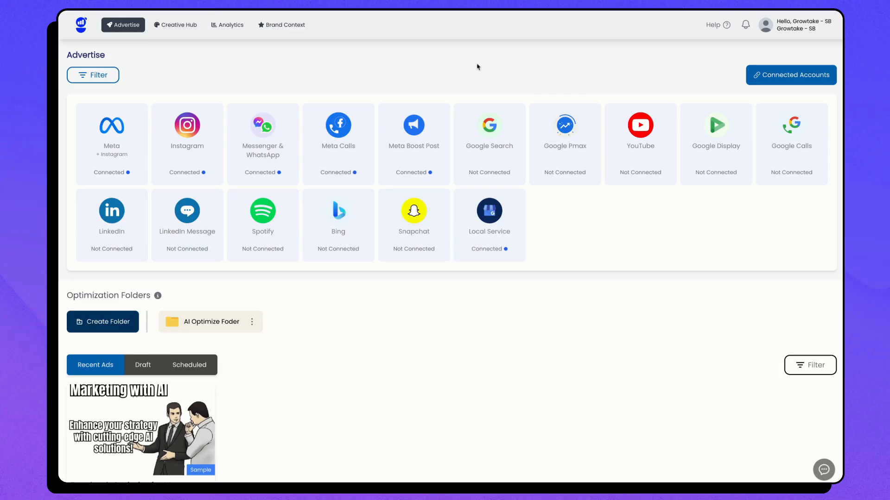
pyautogui.click(777, 80)
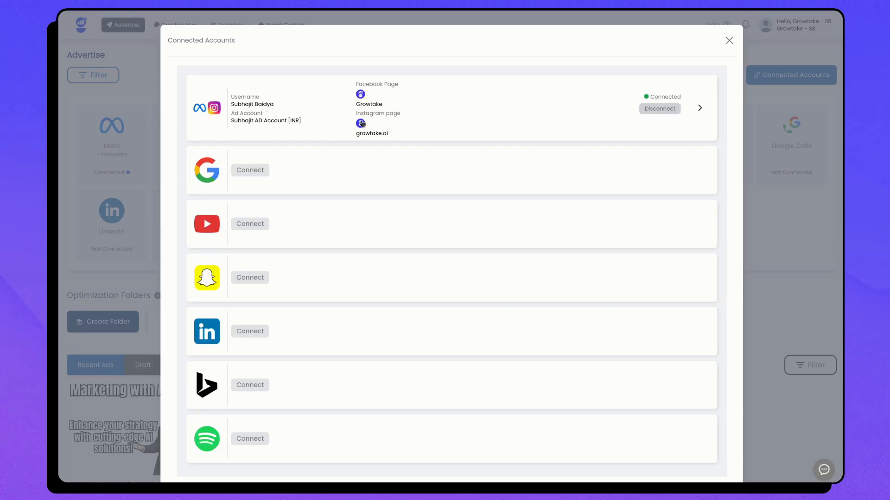
pyautogui.click(700, 108)
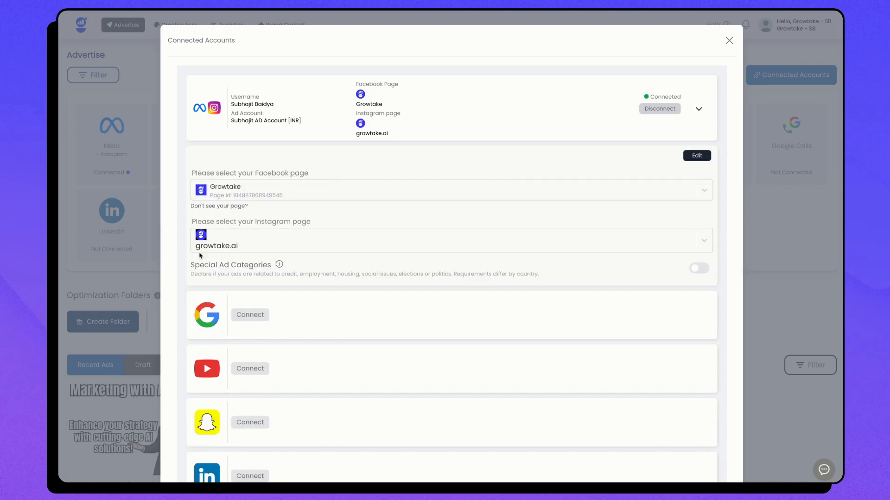
pyautogui.click(137, 156)
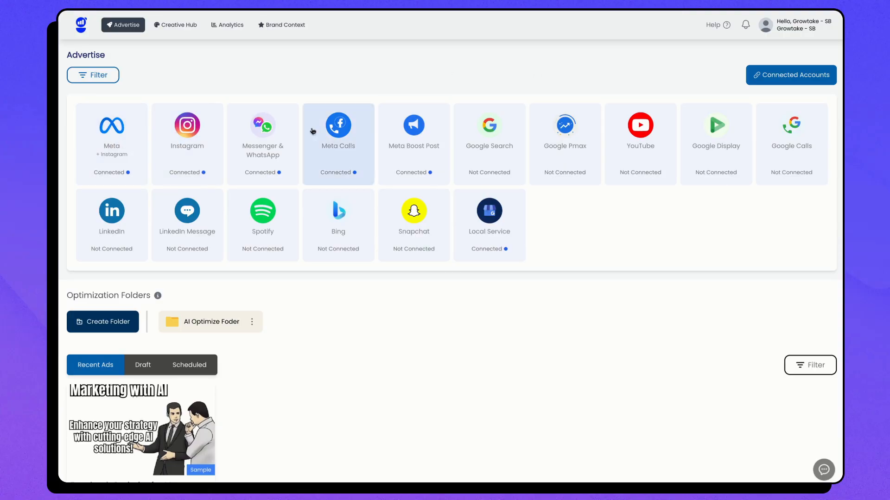
# - Start a Meta + Instagram campaign and set its goal to Leads
pyautogui.click(129, 134)
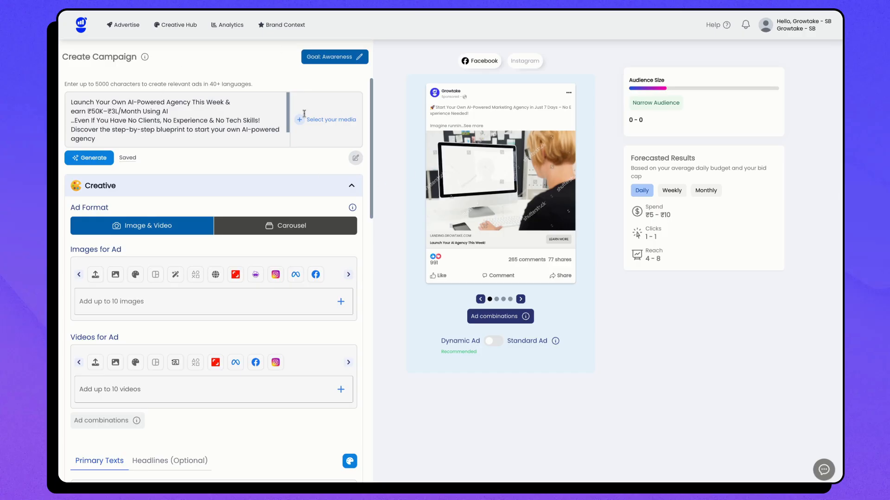
pyautogui.click(328, 58)
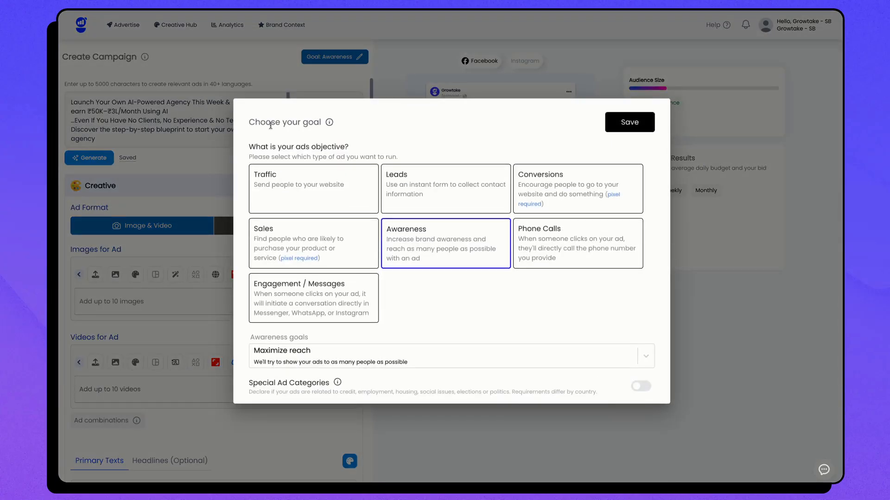
pyautogui.click(344, 44)
pyautogui.click(335, 55)
pyautogui.click(431, 187)
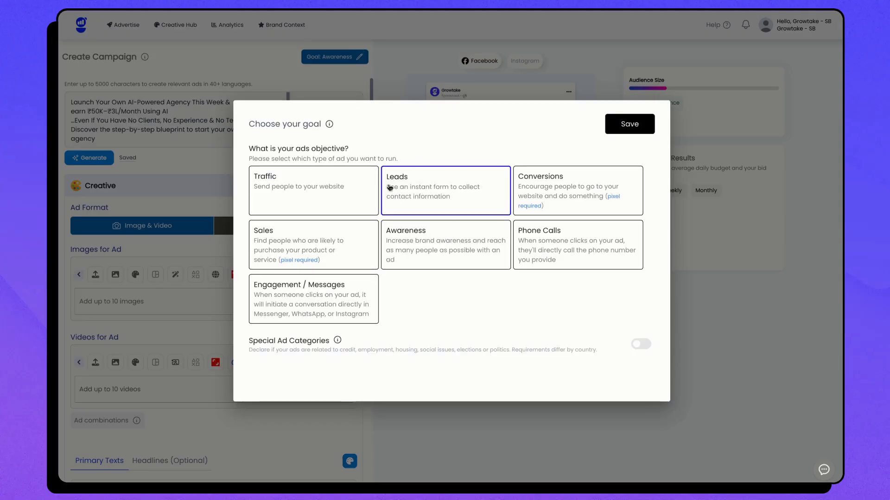
pyautogui.click(620, 126)
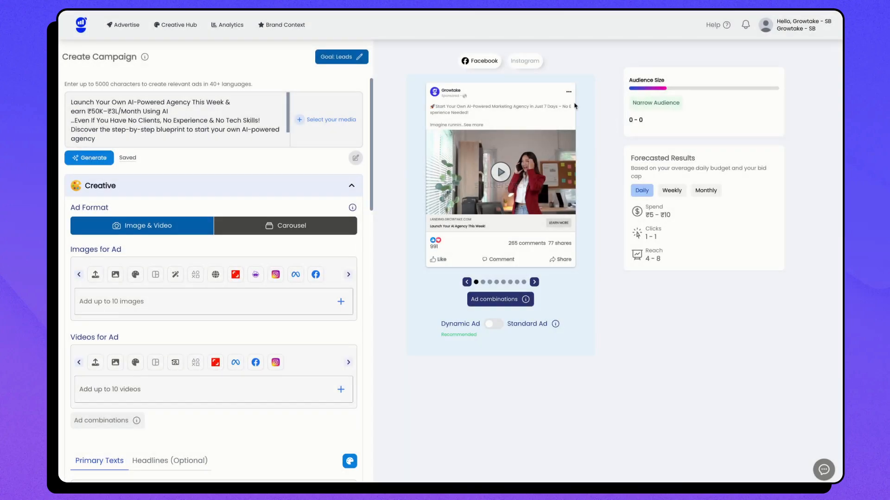
# - Clear the whole existing ad description from the campaign prompt
pyautogui.moveTo(98, 138); pyautogui.dragTo(68, 99)
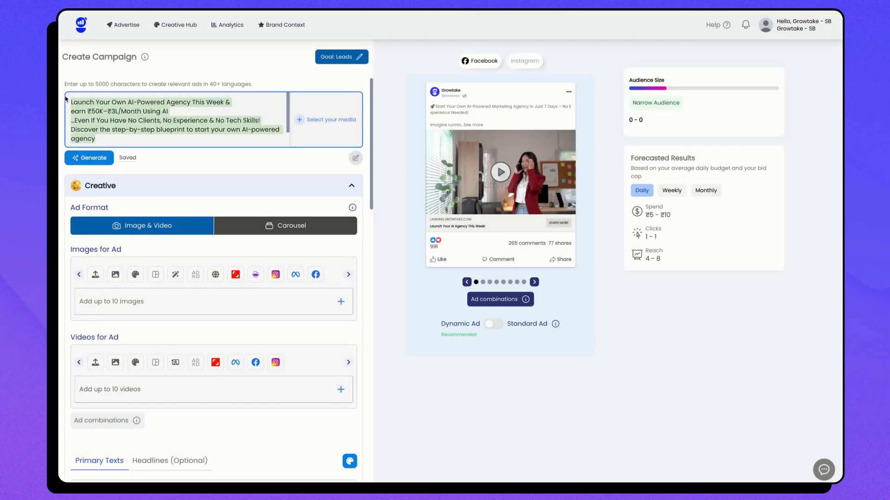
pyautogui.press('BackSpace')
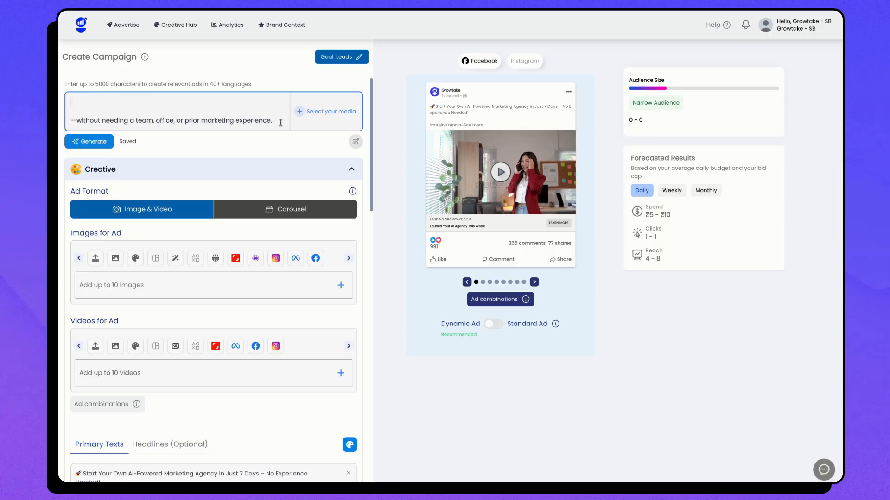
pyautogui.moveTo(277, 122); pyautogui.dragTo(80, 99)
pyautogui.press('BackSpace')
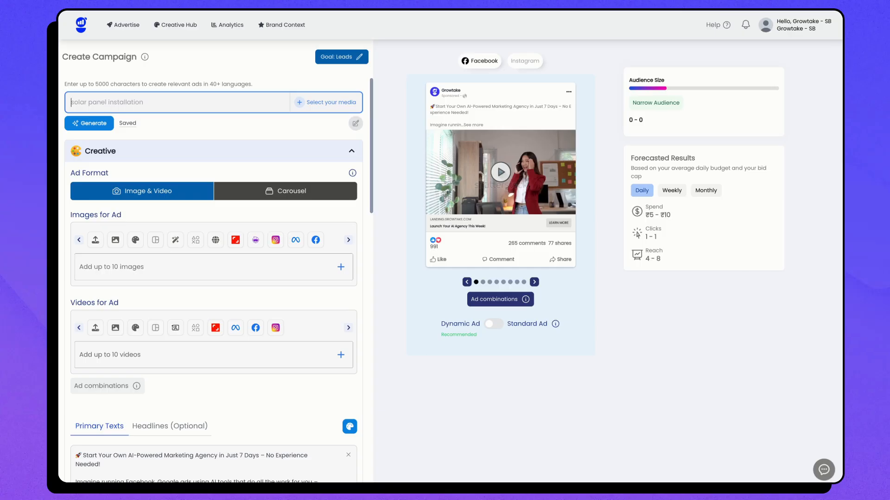
pyautogui.click(356, 123)
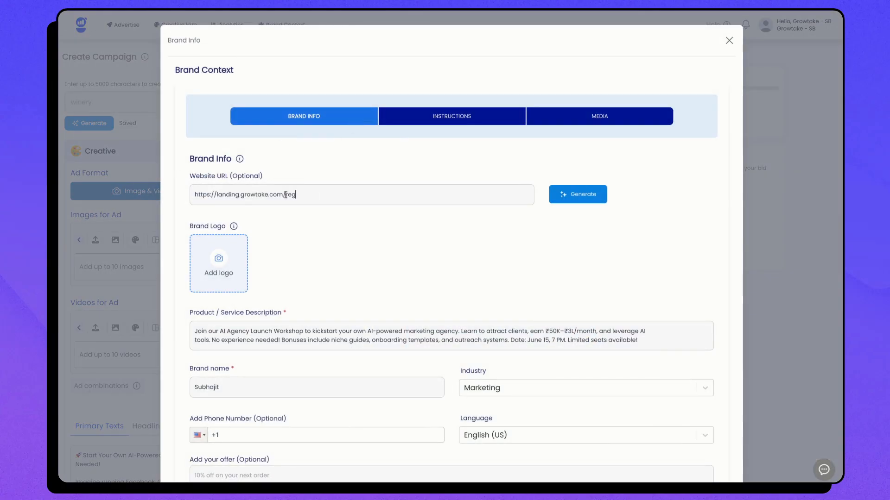
pyautogui.moveTo(297, 194); pyautogui.dragTo(185, 193)
pyautogui.press('BackSpace')
pyautogui.click(288, 193)
pyautogui.write('https://www.goldsgym.com/')
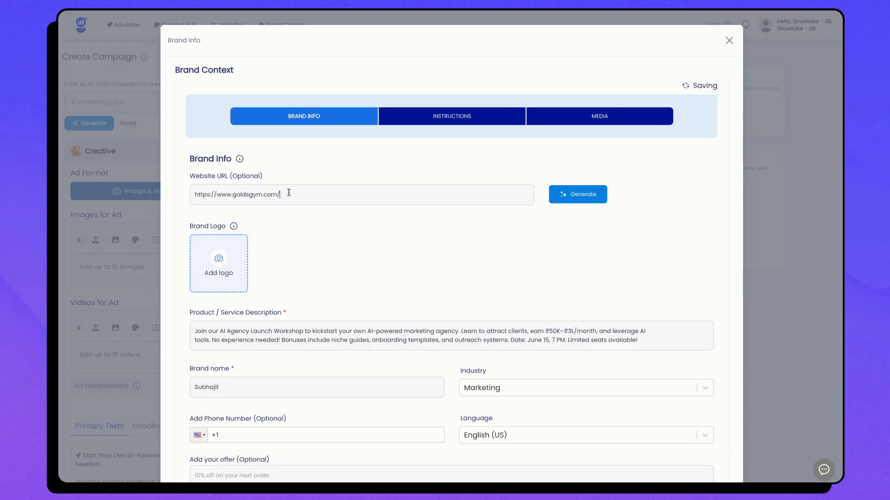
pyautogui.click(605, 197)
# - Review the generated brand info: product description, brand name, industry, language, colors and business location
pyautogui.scroll(-1, 520, 245)
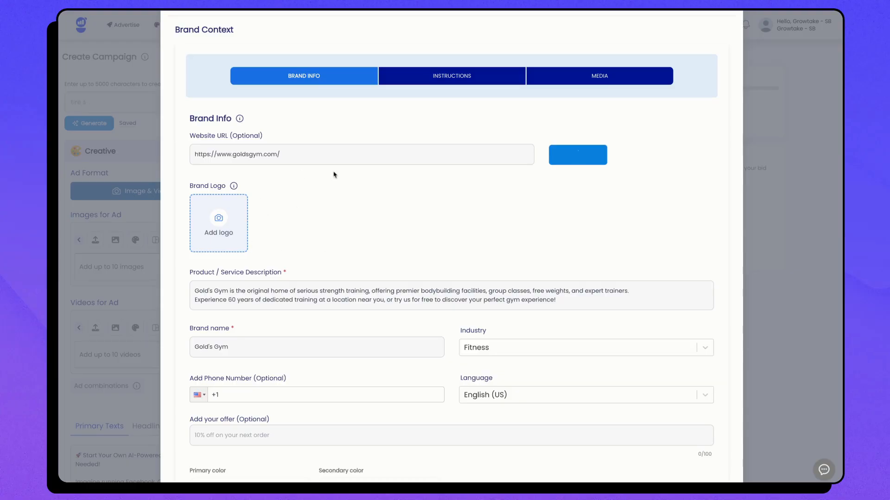
pyautogui.scroll(-1, 305, 300)
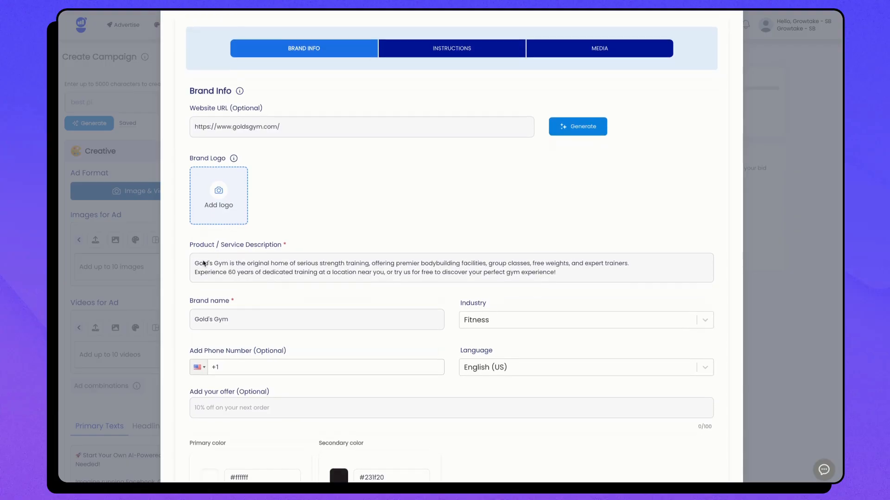
pyautogui.tripleClick(381, 270)
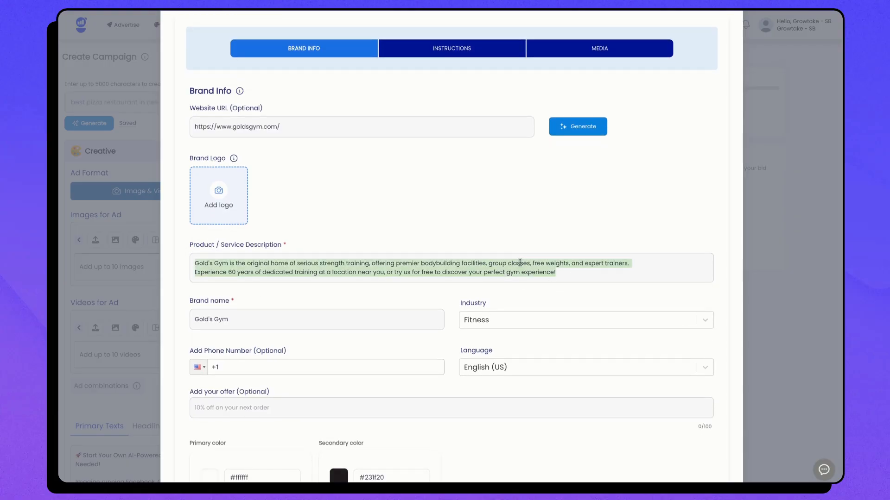
pyautogui.scroll(-2, 260, 278)
pyautogui.click(263, 274)
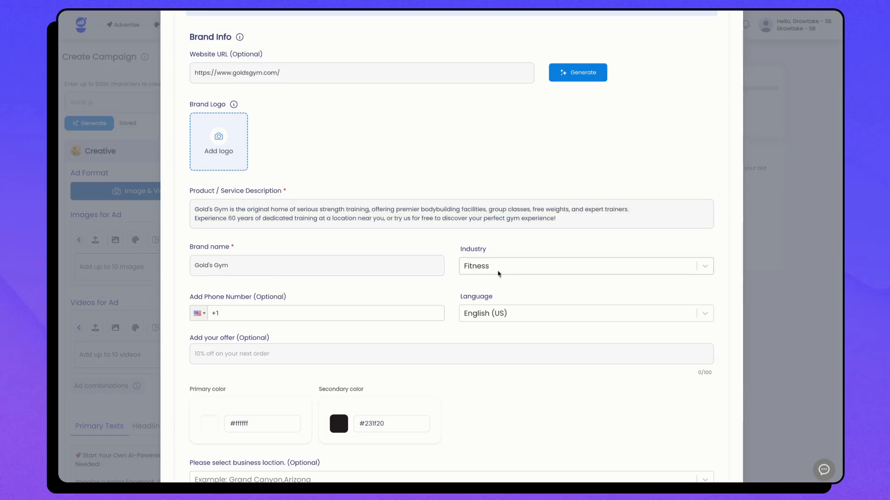
pyautogui.scroll(-5, 398, 312)
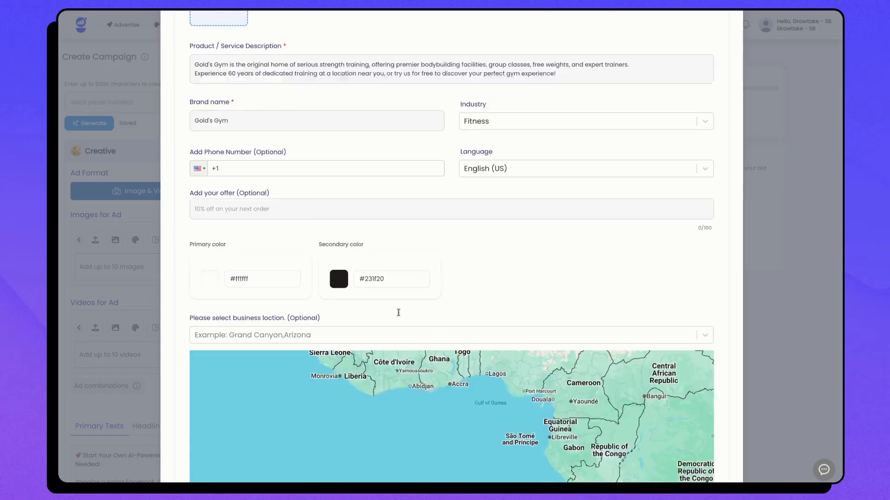
pyautogui.scroll(2, 571, 227)
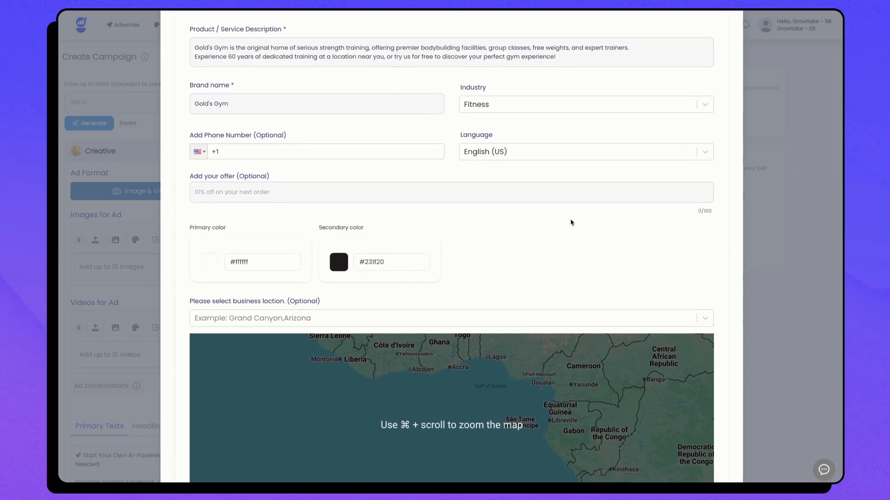
pyautogui.scroll(6, 571, 232)
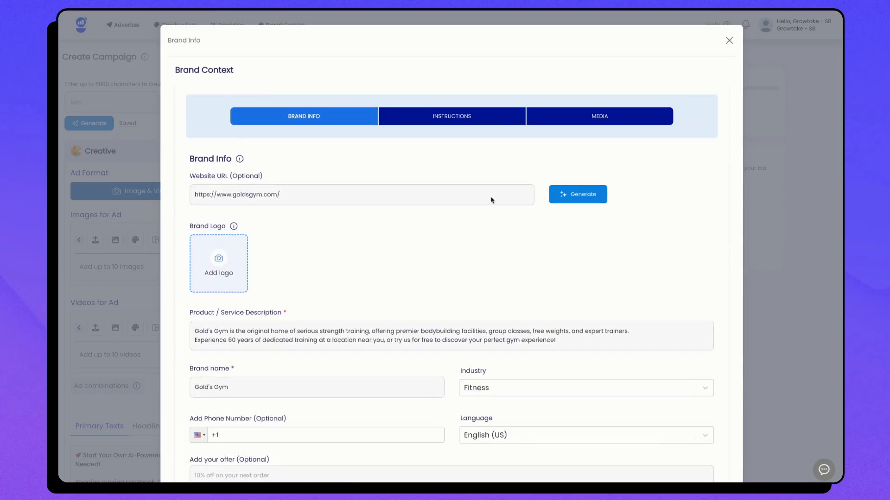
# - Check the brand's writing instructions and saved media, and return to the website URL in the brand info
pyautogui.click(456, 115)
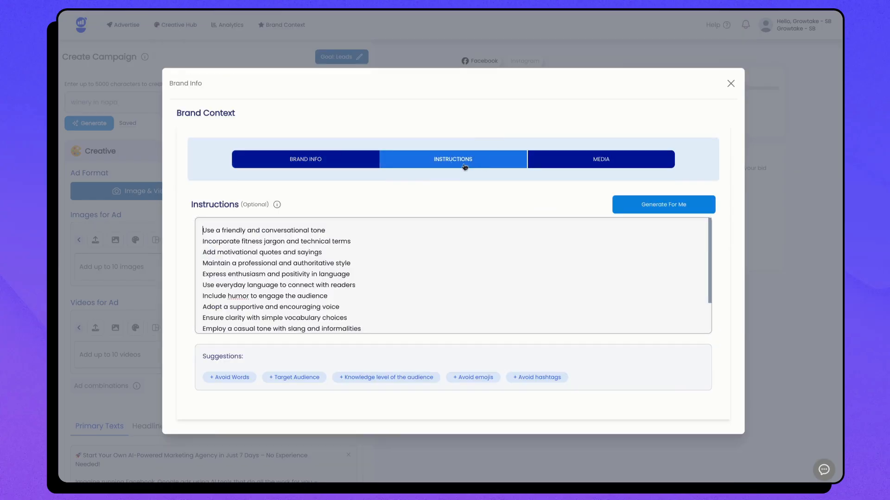
pyautogui.scroll(-2, 308, 260)
pyautogui.scroll(2, 398, 309)
pyautogui.click(593, 157)
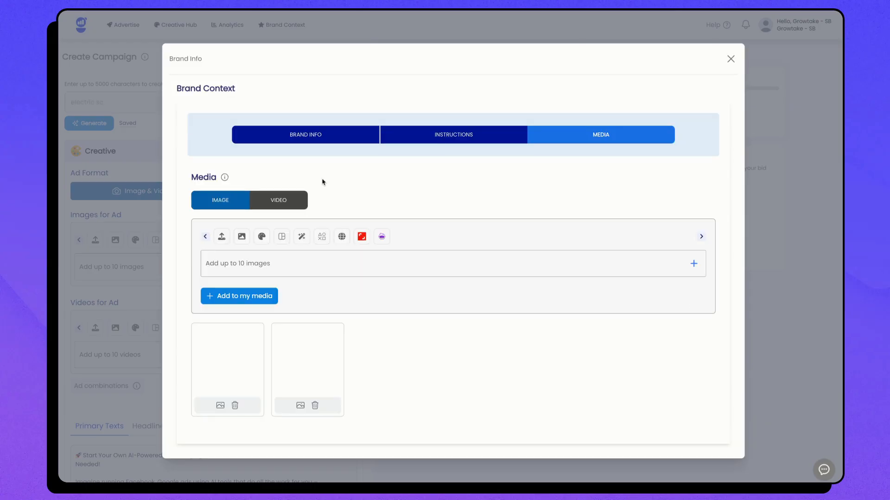
pyautogui.click(316, 140)
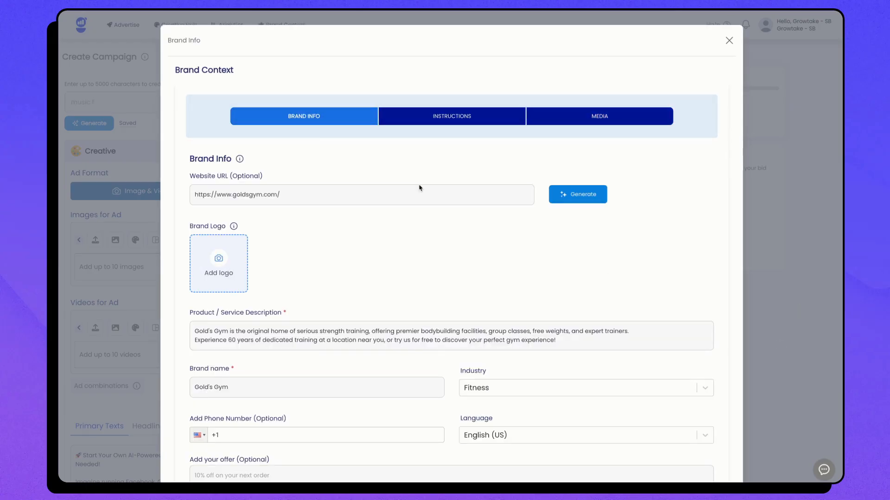
pyautogui.moveTo(303, 195); pyautogui.dragTo(187, 191)
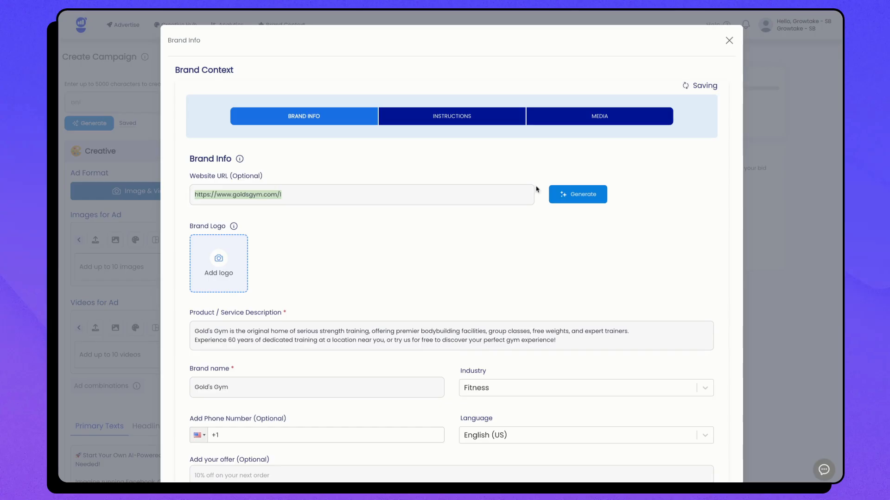
# - Look over the Gold's Gym brand info once more and close it
pyautogui.scroll(-1, 422, 245)
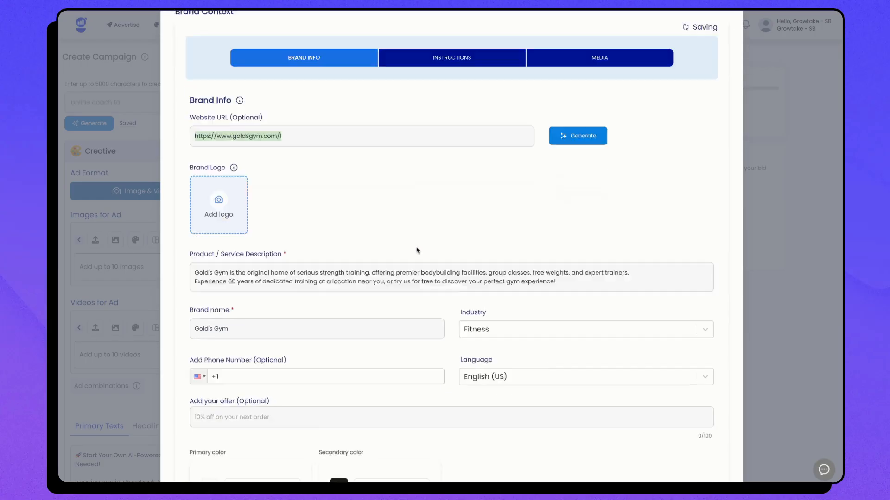
pyautogui.scroll(-4, 417, 250)
pyautogui.scroll(5, 417, 251)
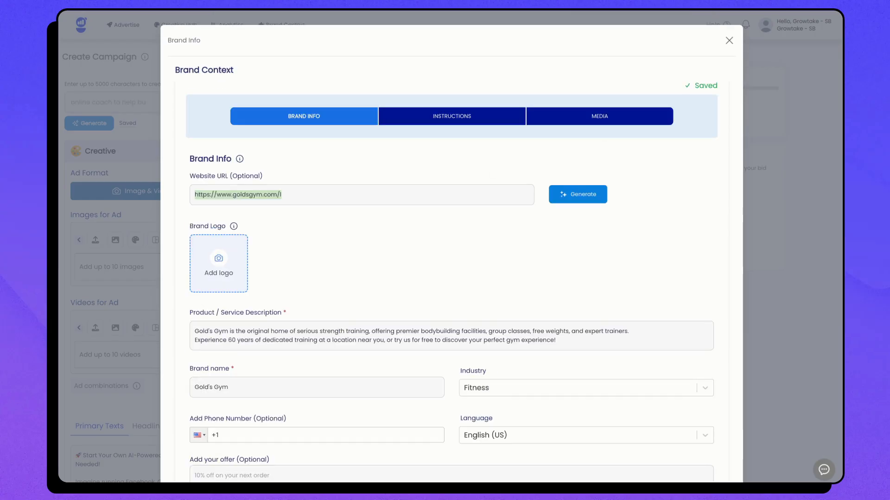
pyautogui.click(730, 42)
# - Describe the campaign as "personal training , gym in mumbai, 20% off" and generate the ad from that prompt
pyautogui.click(149, 104)
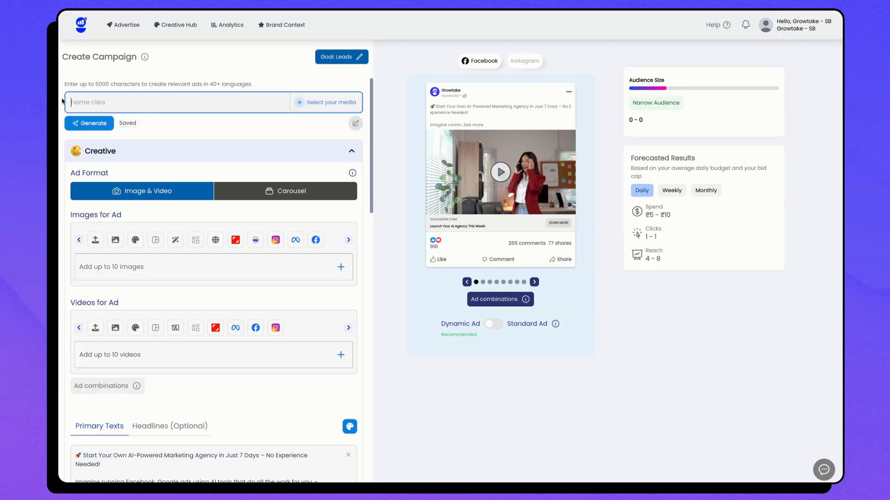
pyautogui.click(219, 71)
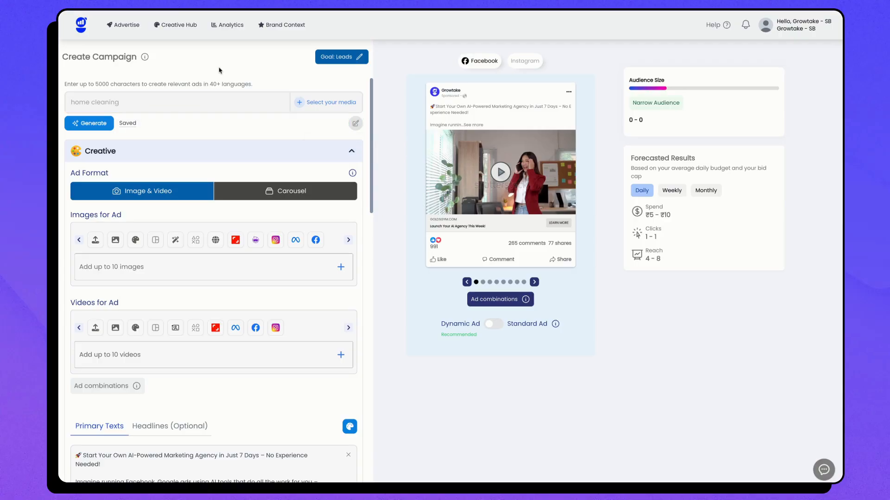
pyautogui.click(212, 106)
pyautogui.write('personal training gym')
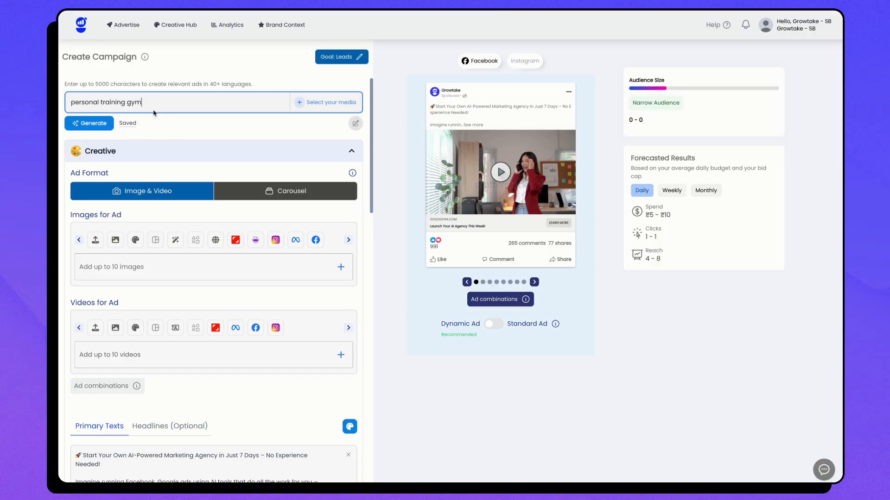
pyautogui.click(128, 101)
pyautogui.write(',')
pyautogui.click(166, 105)
pyautogui.moveTo(235, 102); pyautogui.dragTo(77, 85)
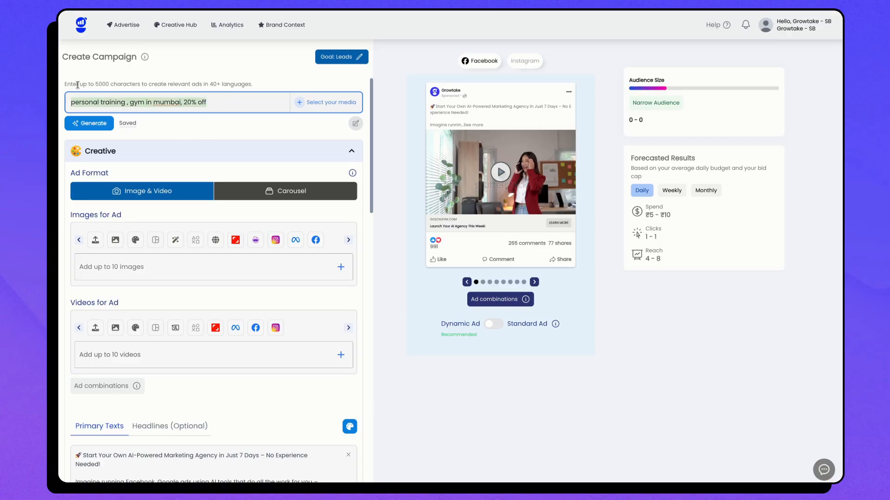
pyautogui.click(208, 136)
pyautogui.click(91, 126)
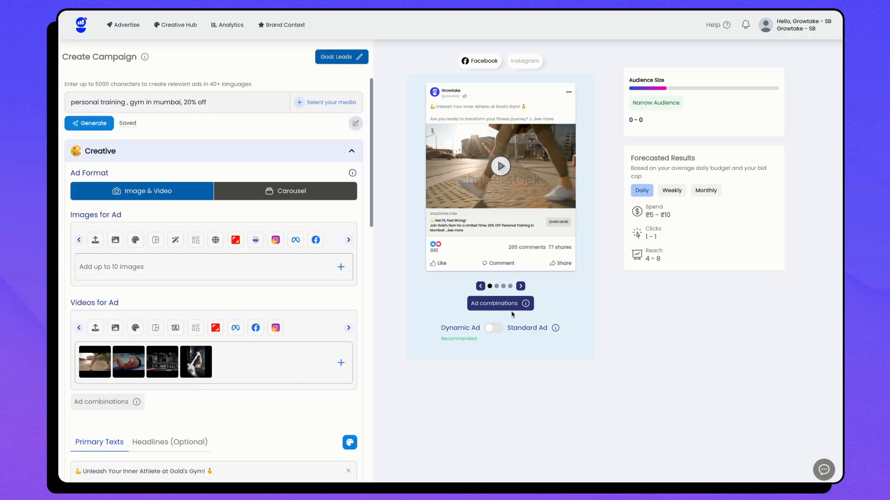
# - Preview the feed ad combinations built from the generated videos and texts, and close the preview
pyautogui.click(512, 306)
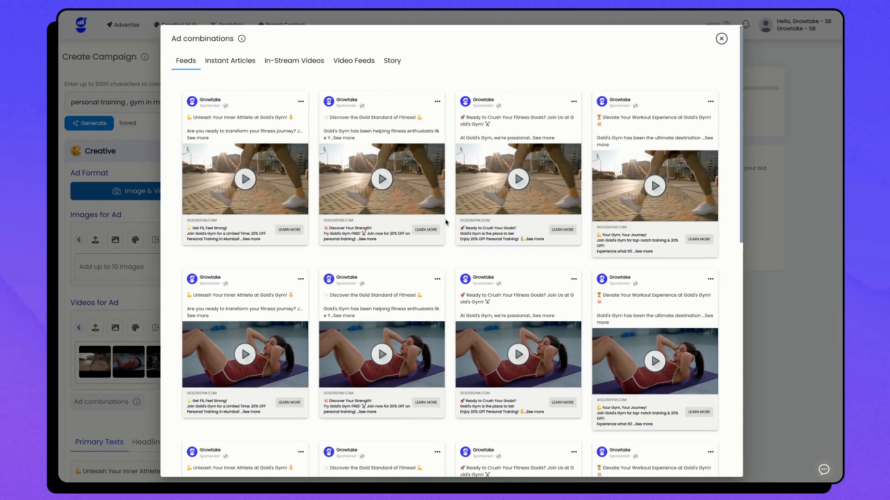
pyautogui.scroll(-10, 446, 222)
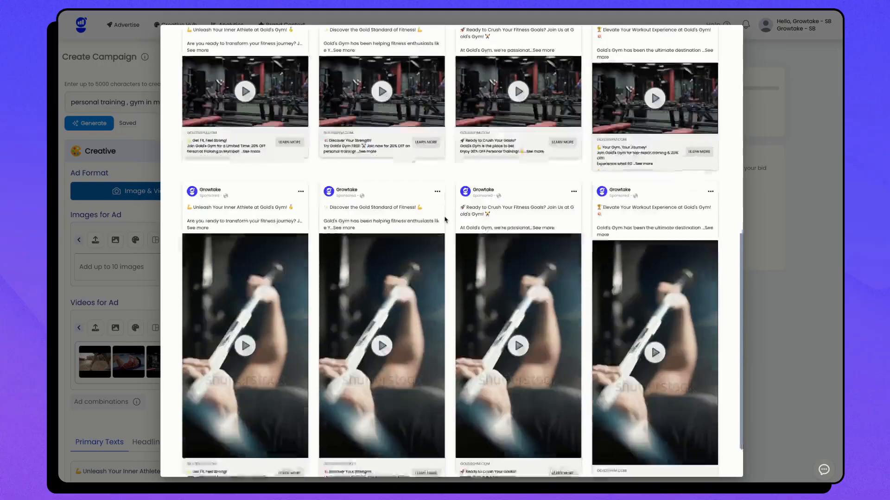
pyautogui.scroll(10, 445, 220)
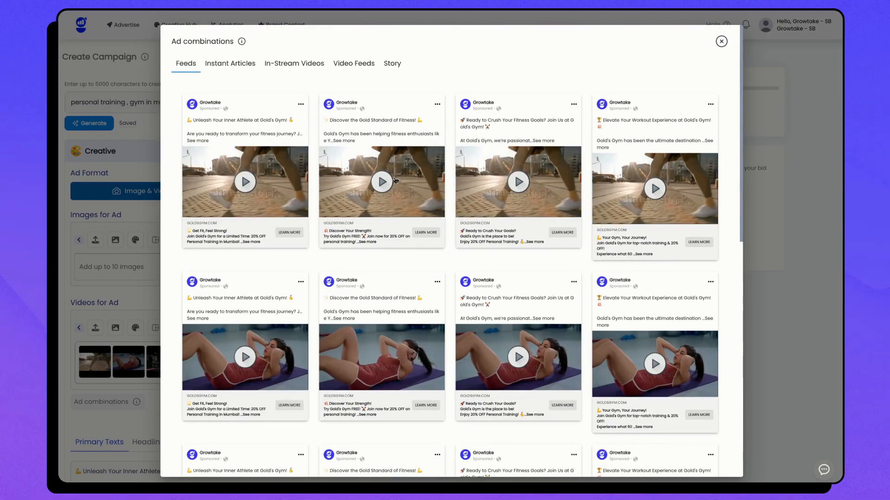
pyautogui.click(395, 181)
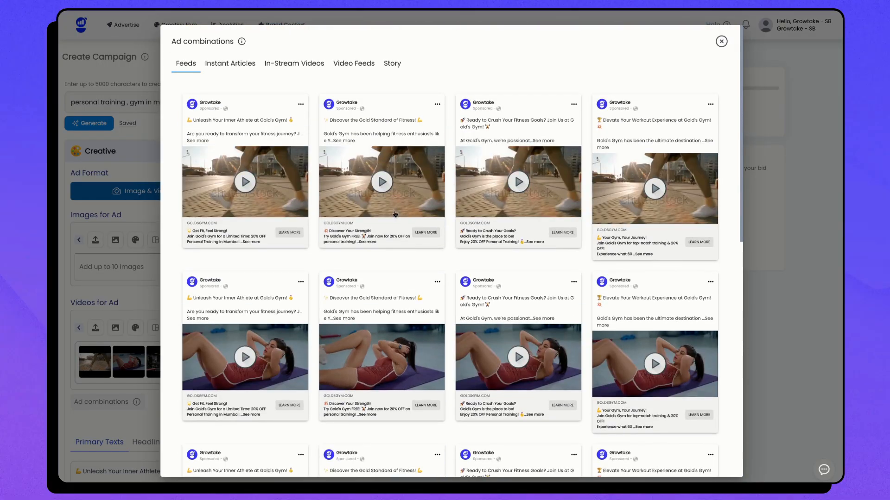
pyautogui.click(722, 42)
# - Review the generated primary texts, checking them against the text in the ad preview
pyautogui.moveTo(441, 108); pyautogui.dragTo(520, 121)
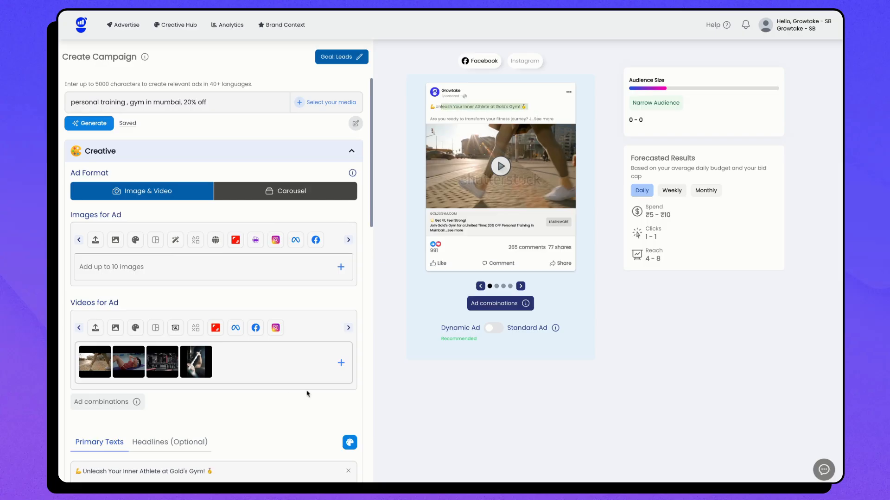
pyautogui.scroll(-6, 307, 395)
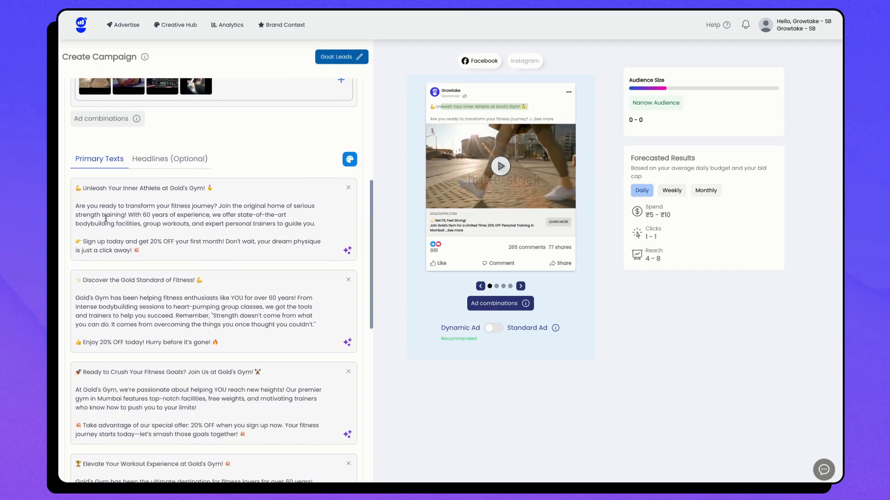
pyautogui.click(168, 161)
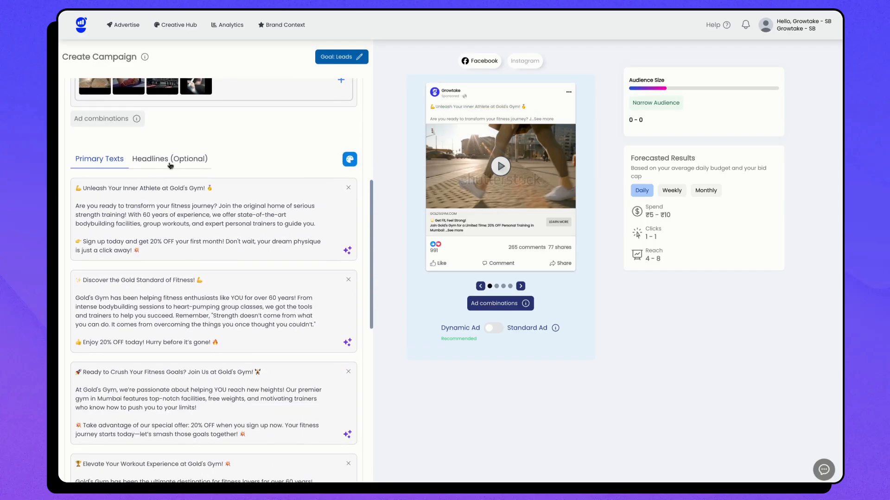
pyautogui.click(100, 160)
pyautogui.scroll(1, 272, 207)
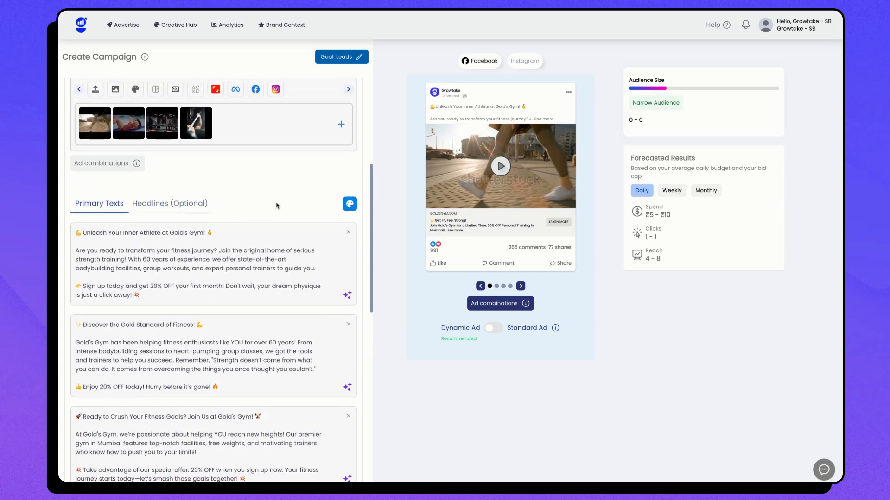
pyautogui.scroll(4, 277, 207)
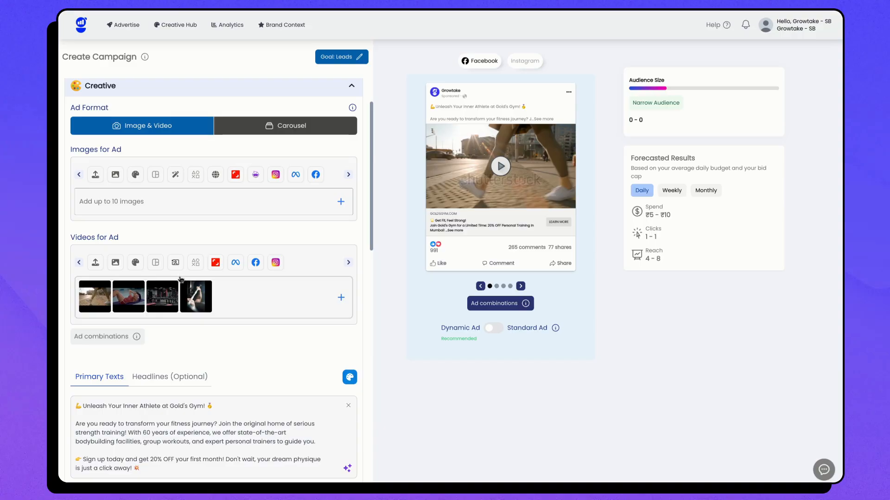
# - Look through the saved videos, saved images and suggested images available for the ad
pyautogui.click(95, 264)
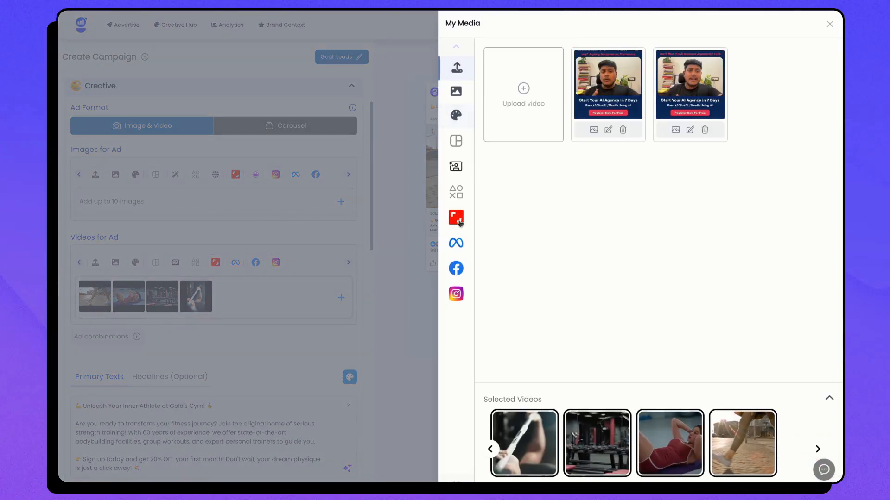
pyautogui.click(335, 338)
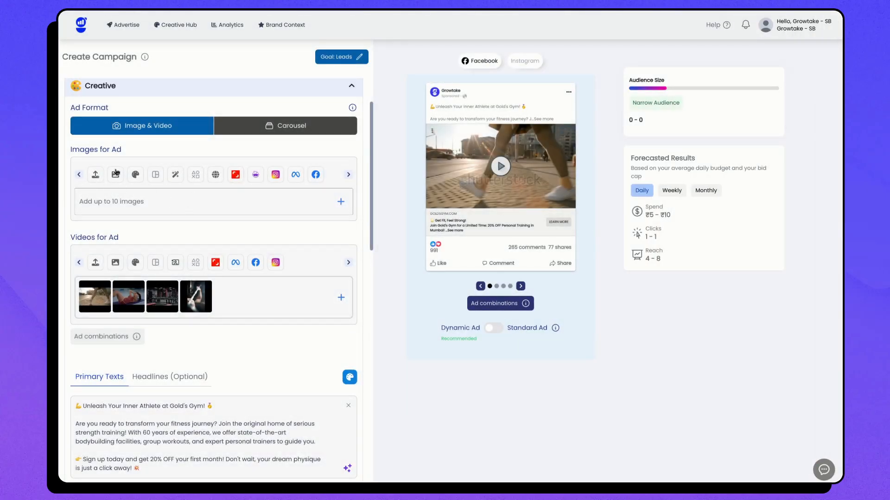
pyautogui.click(94, 176)
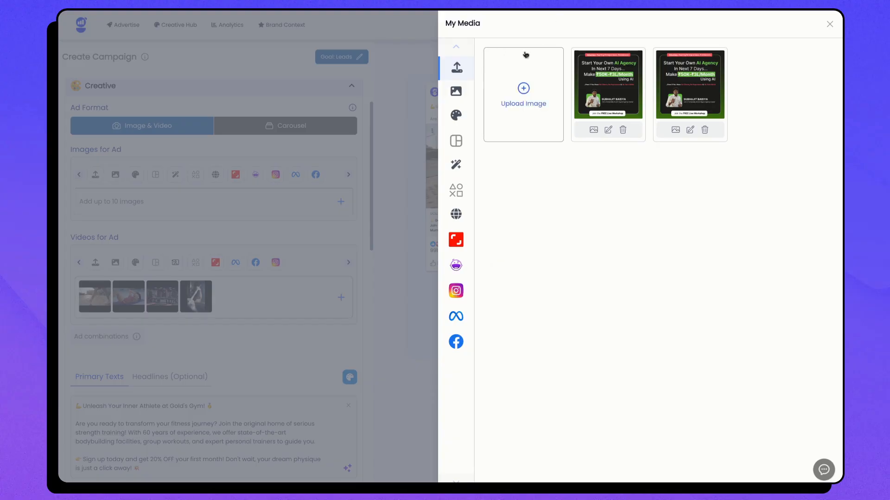
pyautogui.click(465, 96)
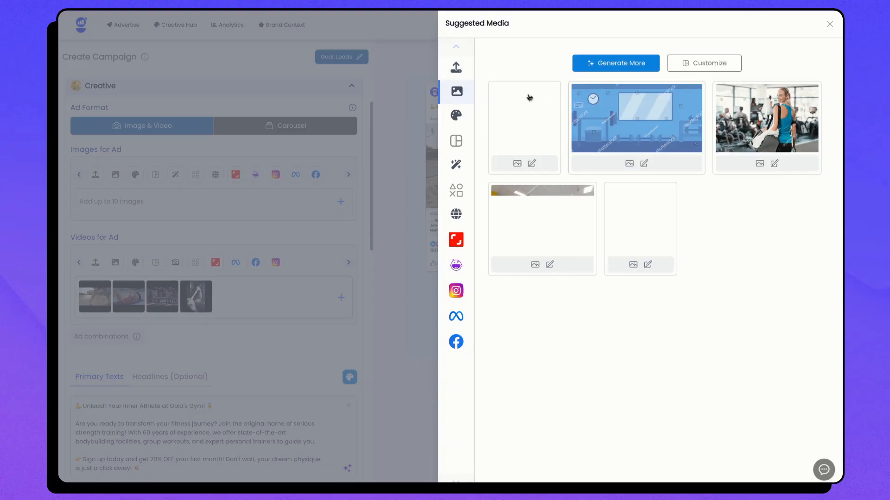
# - Generate a 1:1 text-to-image ad picture with the background "modern gym interior" and the message "Elevate your training"
pyautogui.click(456, 164)
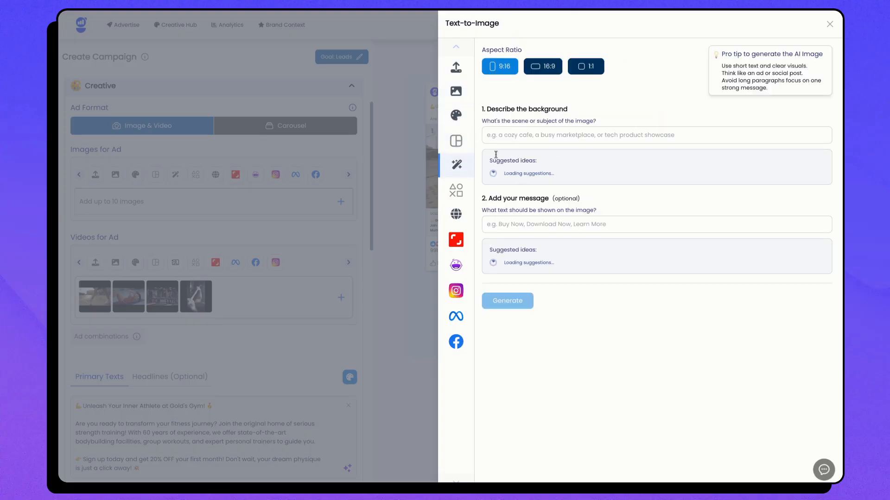
pyautogui.click(588, 68)
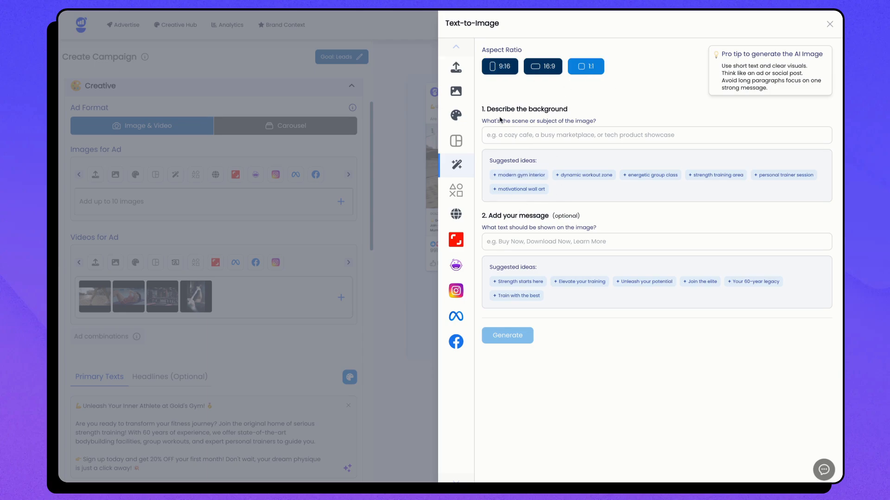
pyautogui.moveTo(482, 120); pyautogui.dragTo(590, 120)
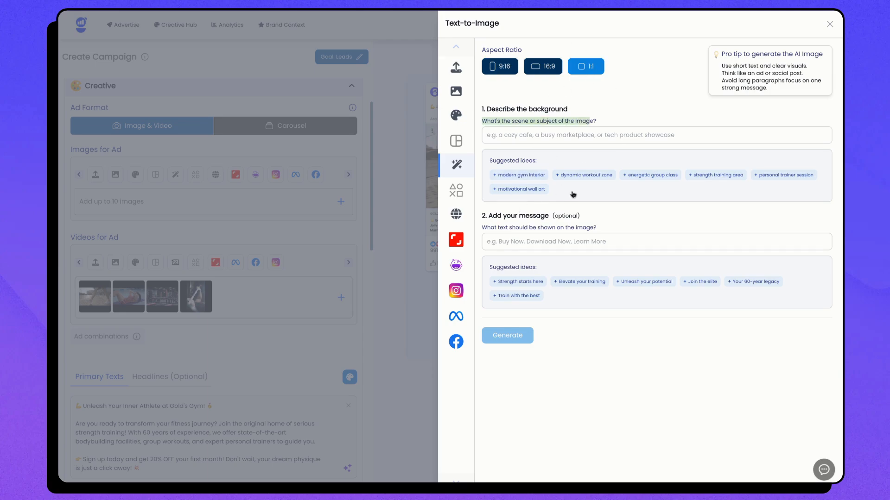
pyautogui.click(507, 176)
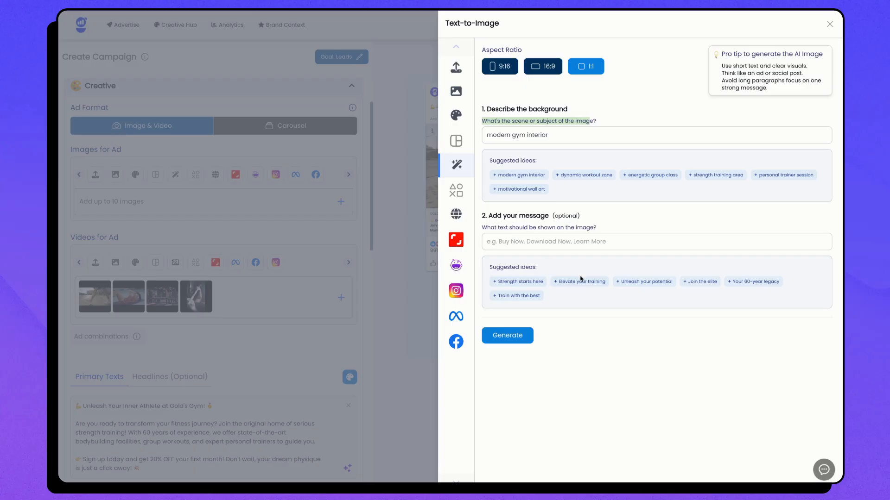
pyautogui.click(595, 284)
pyautogui.moveTo(554, 135); pyautogui.dragTo(499, 133)
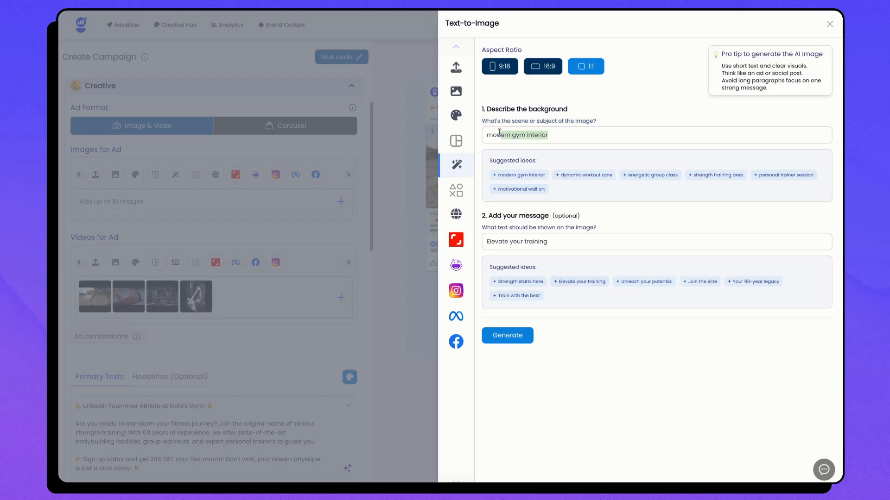
pyautogui.click(624, 117)
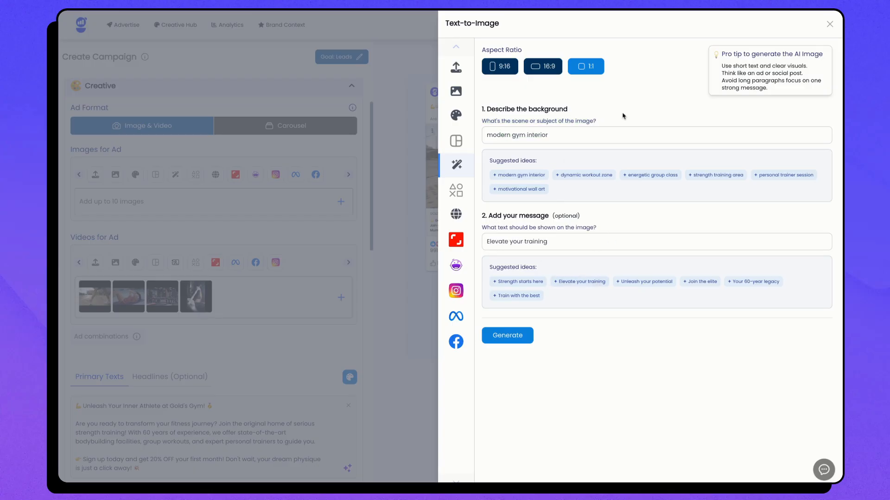
pyautogui.click(515, 342)
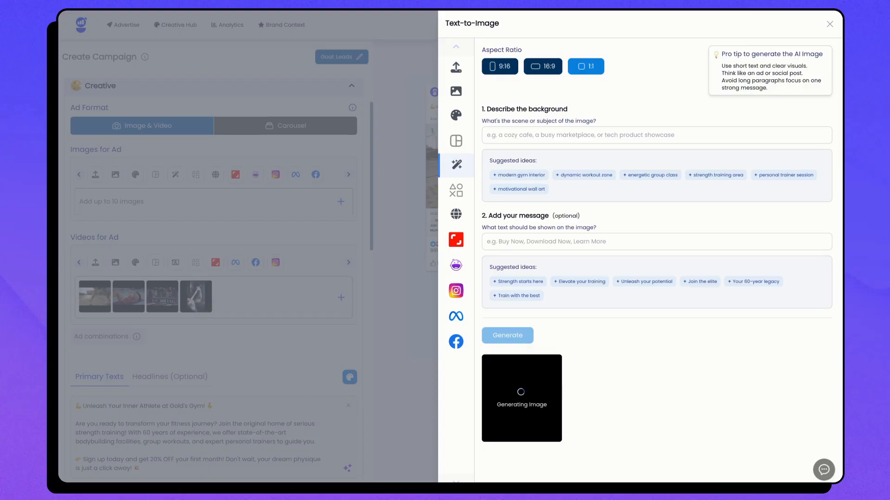
# - Add the generated "Elevate your training" image to the ad's images and return to the campaign
pyautogui.click(556, 136)
pyautogui.click(522, 390)
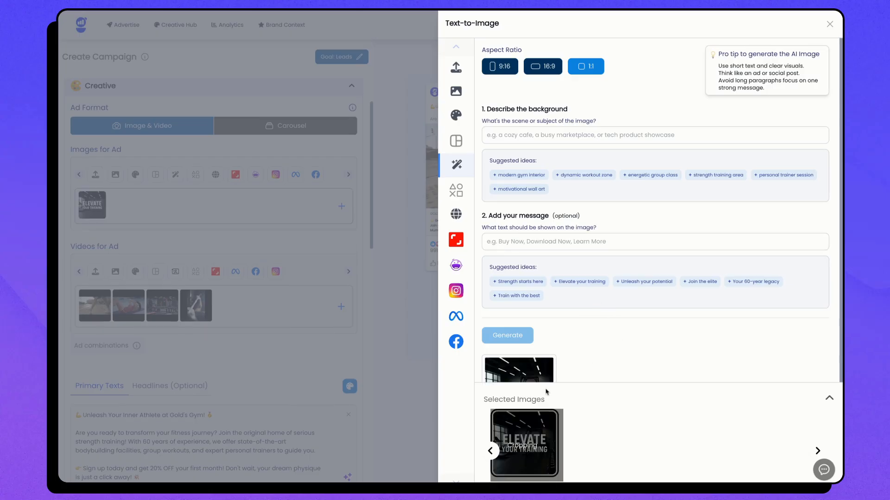
pyautogui.scroll(-3, 562, 304)
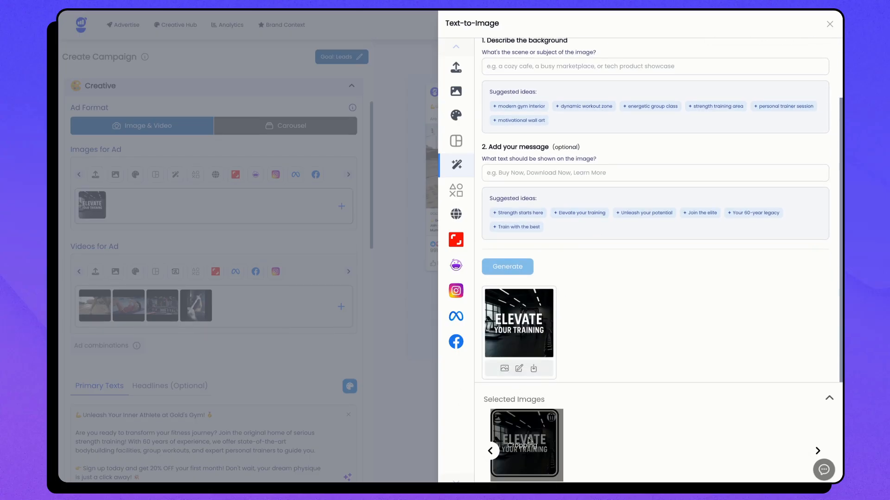
pyautogui.click(335, 226)
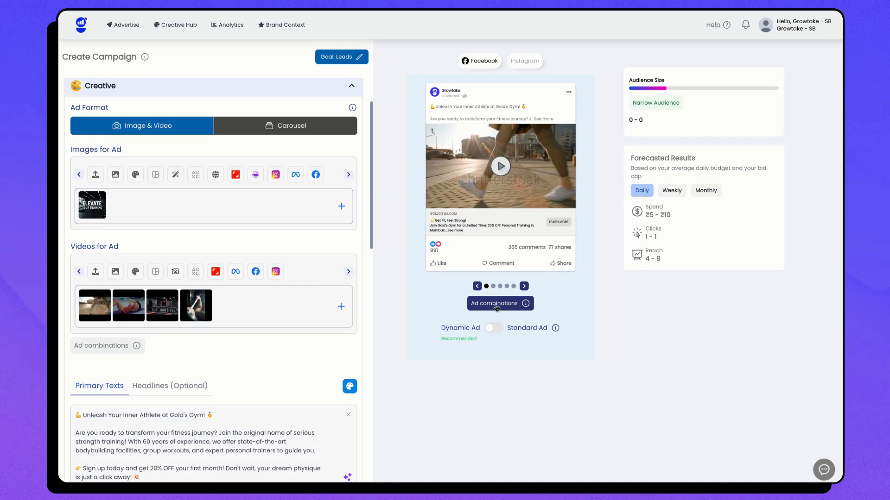
# - Open the ad combinations again with the new image included, and close them
pyautogui.click(496, 305)
pyautogui.scroll(-10, 510, 305)
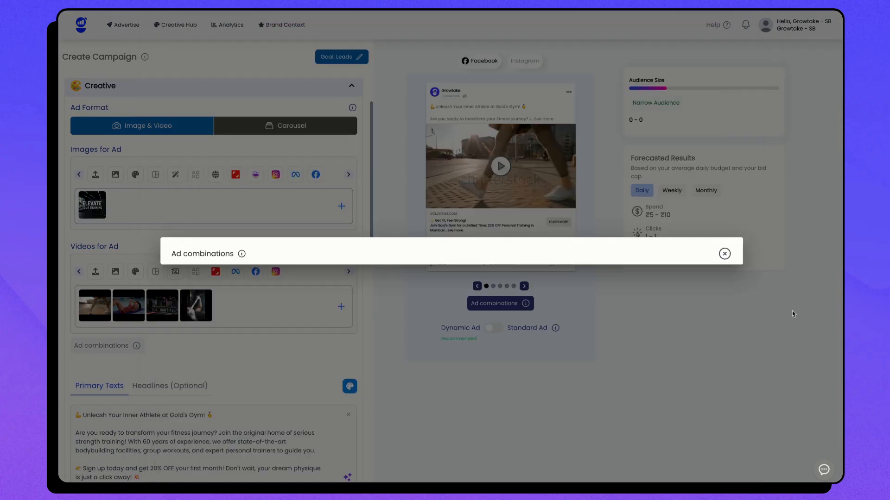
pyautogui.click(791, 314)
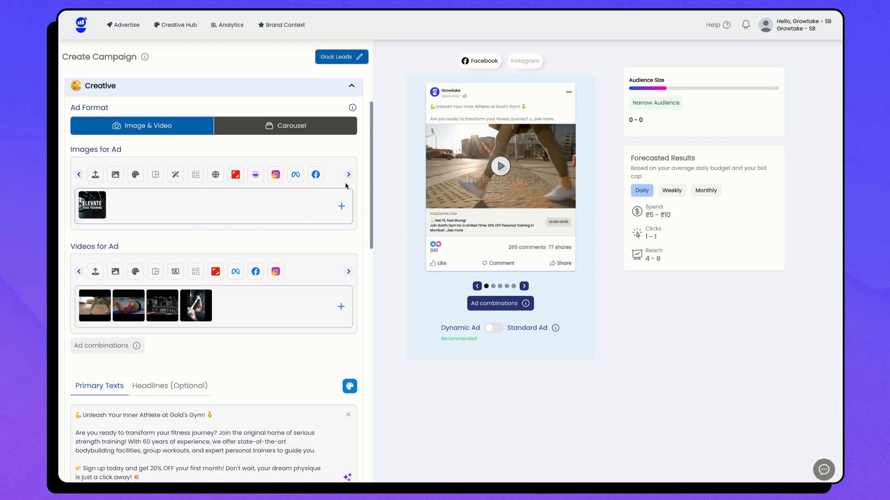
# - Check the ad's saved images, and look over the remaining creative settings down to the call to action and lead form
pyautogui.click(96, 176)
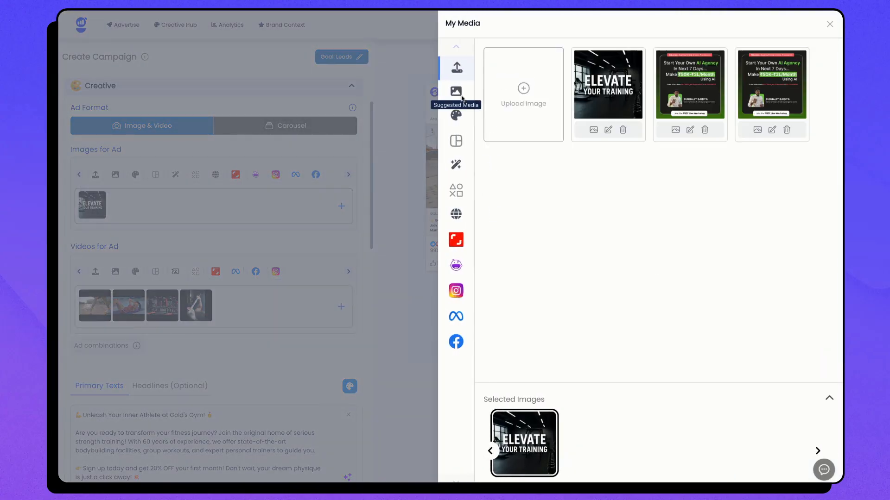
pyautogui.click(358, 143)
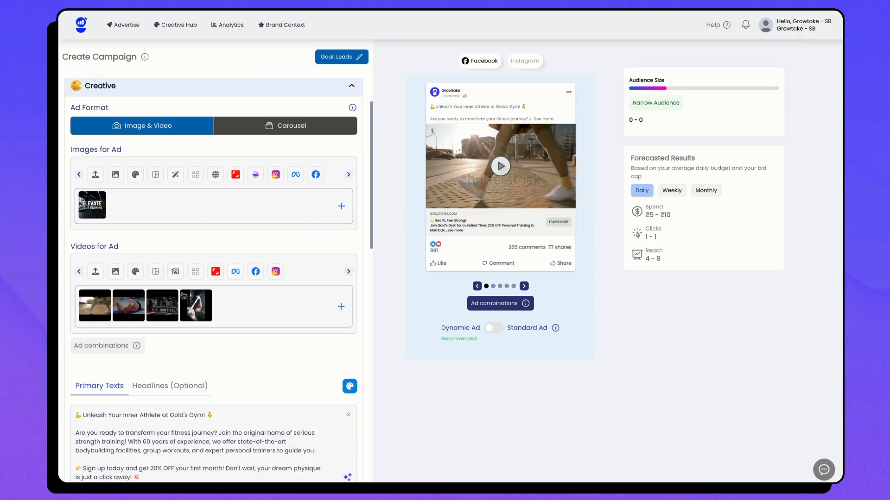
pyautogui.scroll(-15, 183, 296)
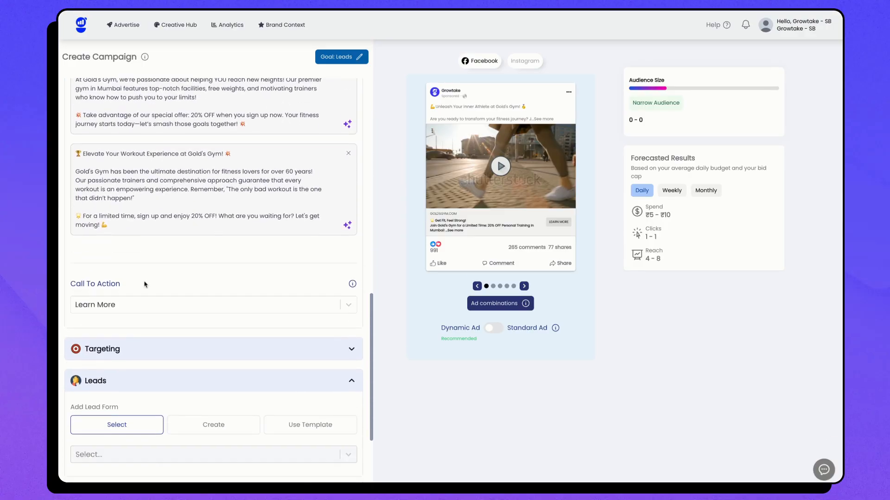
# - Check the ad's headlines and primary texts in the creative section
pyautogui.scroll(10, 245, 233)
pyautogui.click(183, 121)
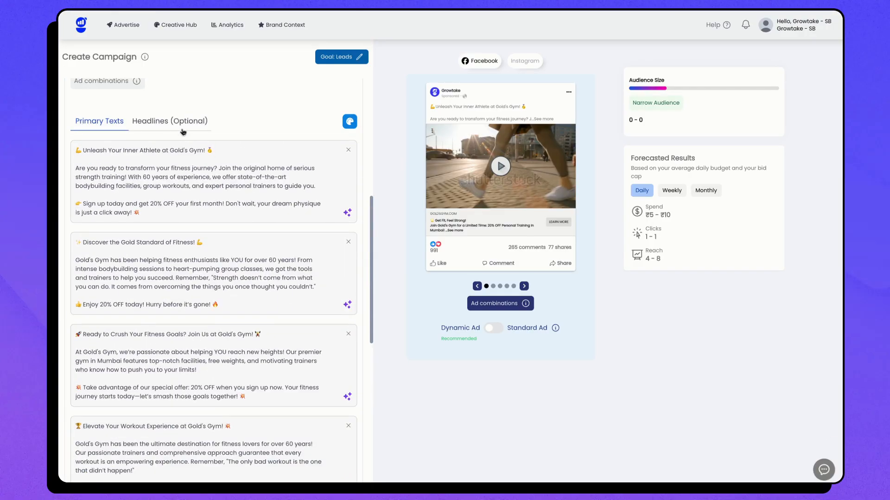
pyautogui.click(99, 124)
pyautogui.scroll(-10, 257, 253)
# - View the available call-to-action options without changing the selected one
pyautogui.click(167, 327)
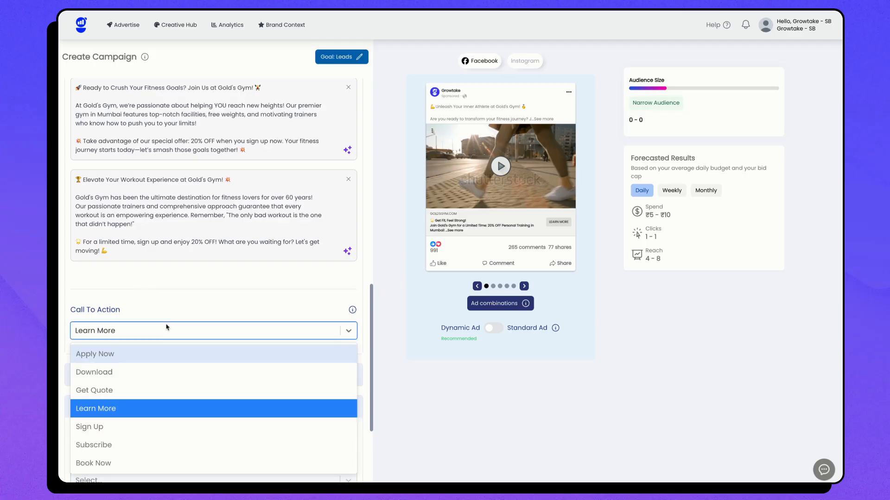
pyautogui.scroll(-2, 168, 324)
pyautogui.click(167, 355)
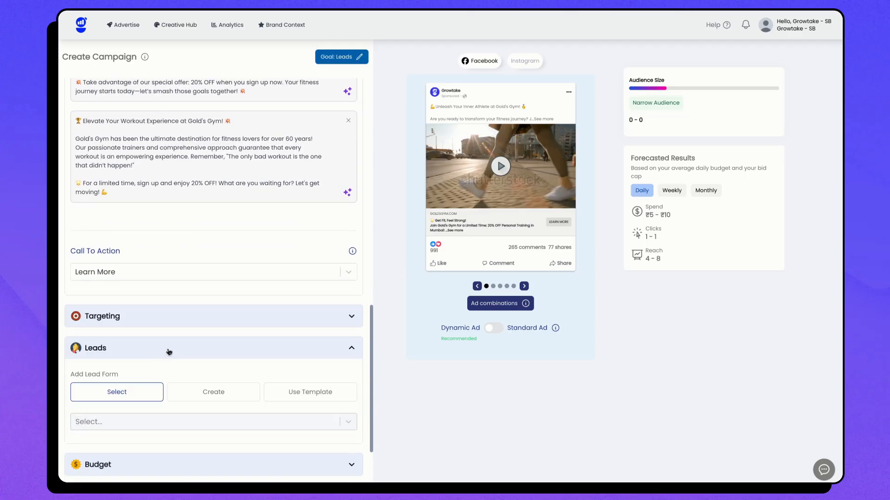
pyautogui.scroll(-2, 165, 256)
pyautogui.click(142, 233)
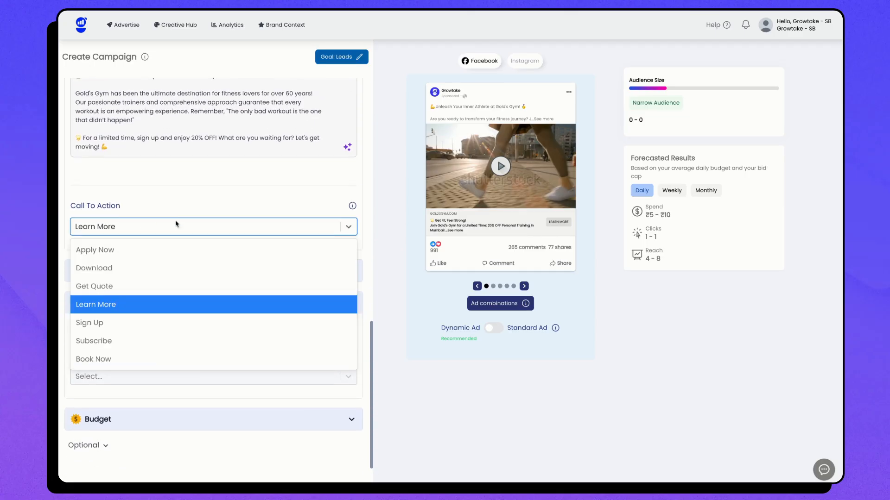
pyautogui.click(217, 200)
# - Open the campaign's targeting settings for editing, and view the suggestions for related interests
pyautogui.click(190, 272)
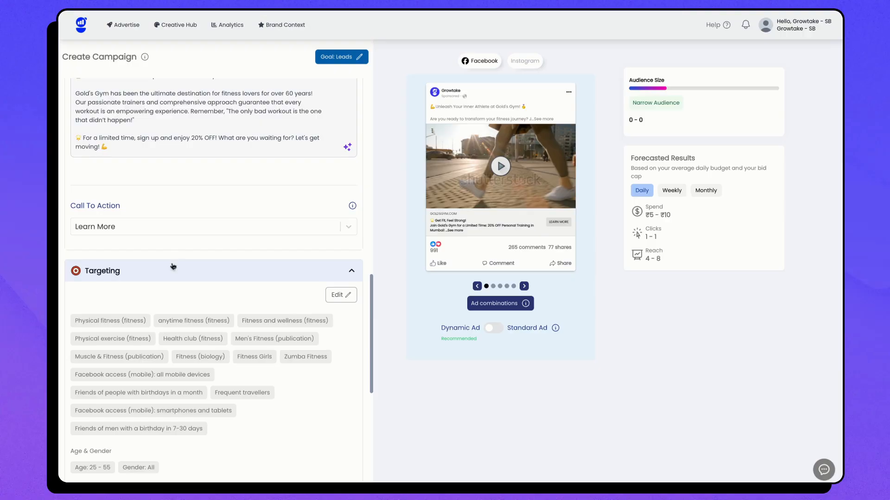
pyautogui.scroll(-2, 133, 282)
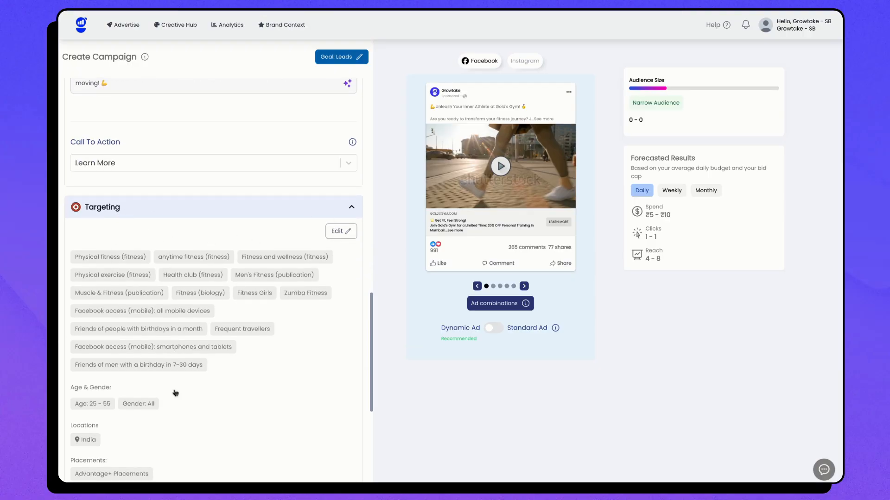
pyautogui.click(337, 231)
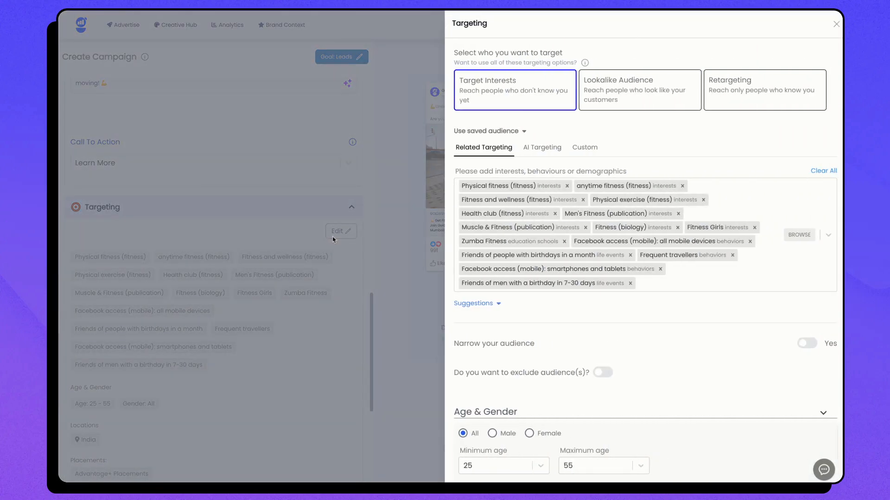
pyautogui.click(488, 308)
pyautogui.click(482, 308)
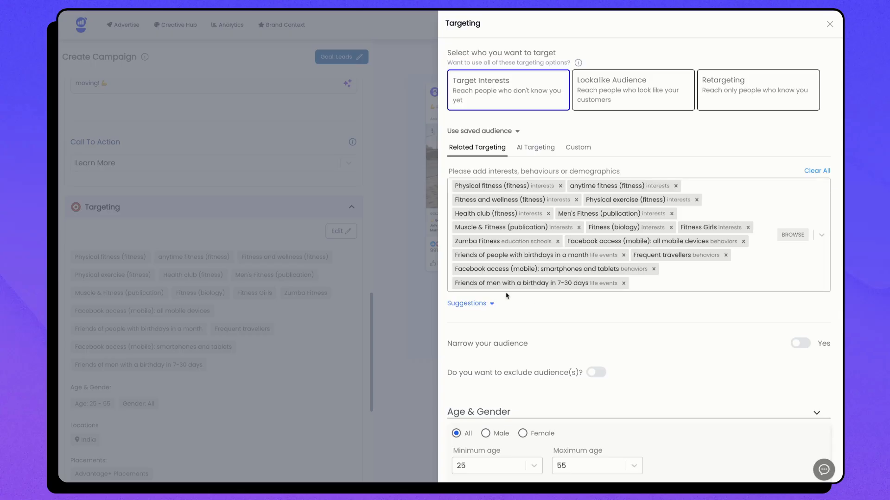
# - Examine the targeted interests, age and gender, location, language, device and placement settings, and close the targeting section
pyautogui.scroll(-1, 561, 296)
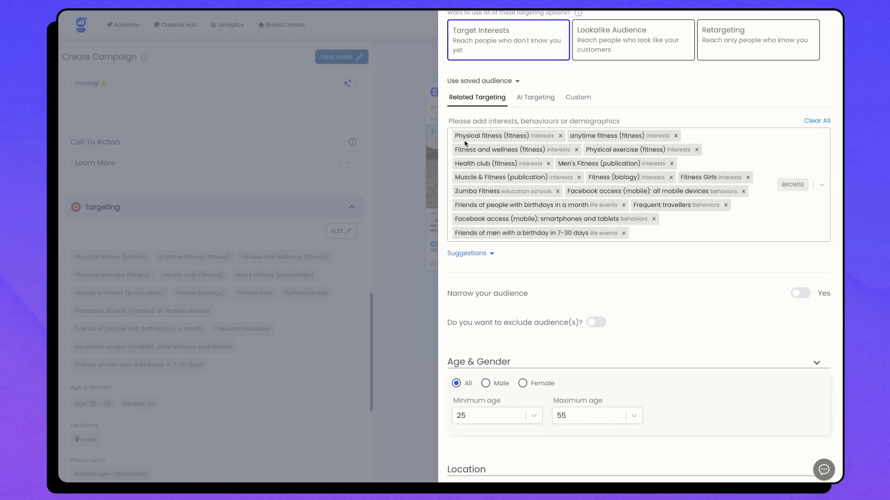
pyautogui.moveTo(507, 174)
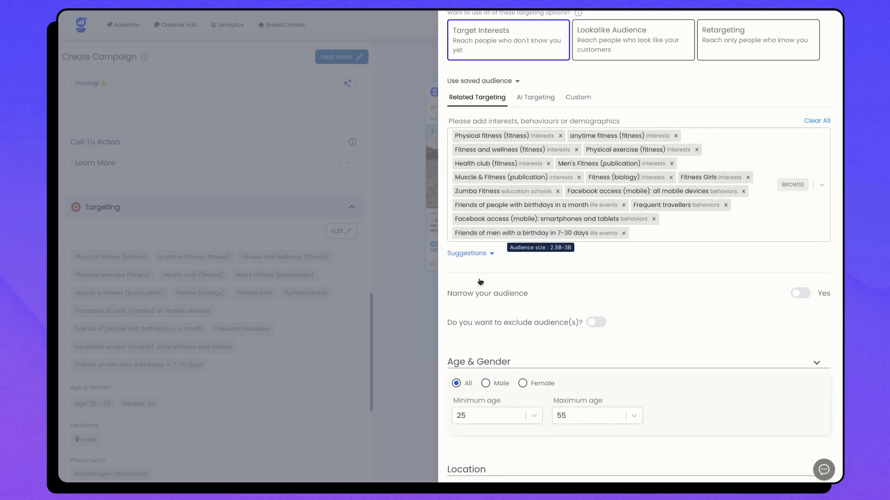
pyautogui.scroll(-1, 520, 283)
pyautogui.scroll(-1, 524, 280)
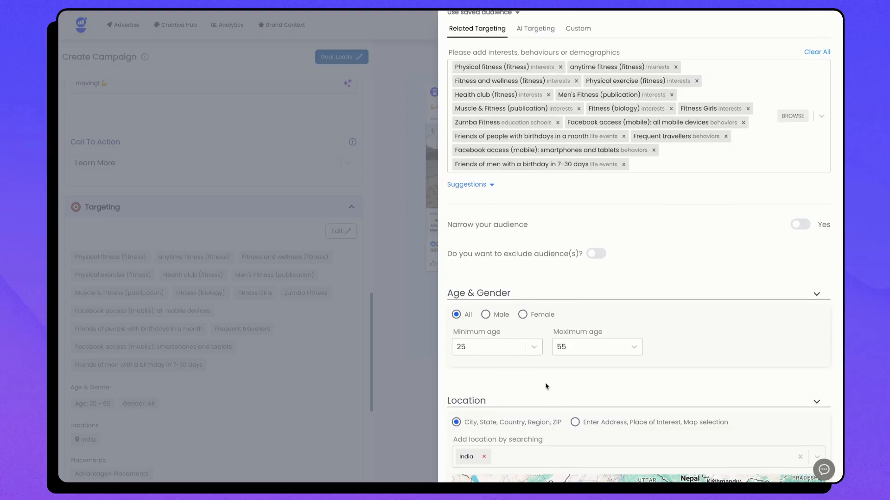
pyautogui.scroll(-1, 547, 387)
pyautogui.scroll(-1, 538, 347)
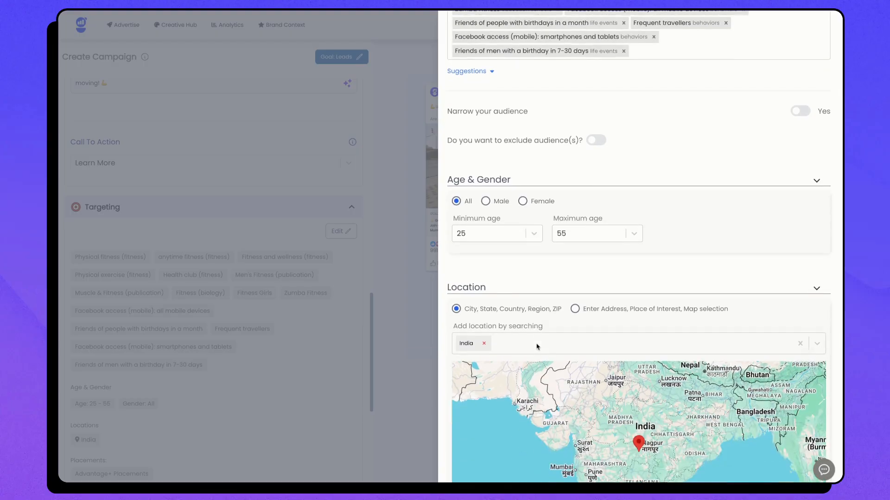
pyautogui.scroll(-1, 501, 288)
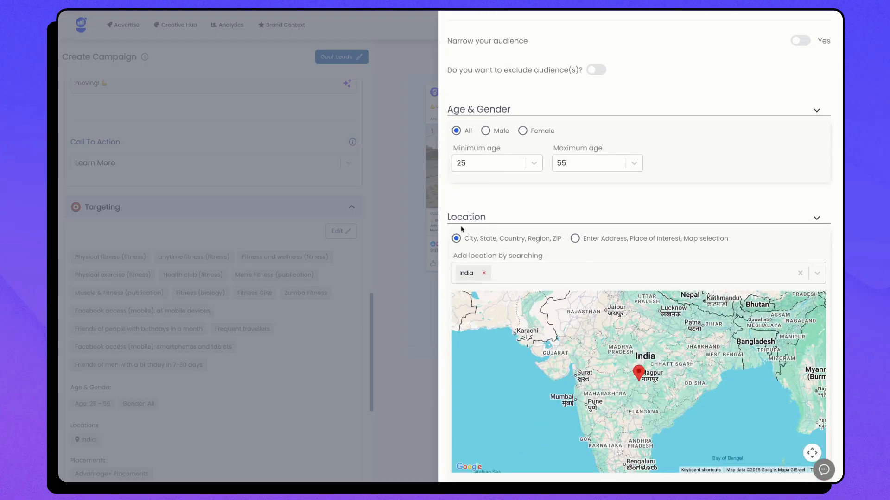
pyautogui.scroll(-3, 635, 377)
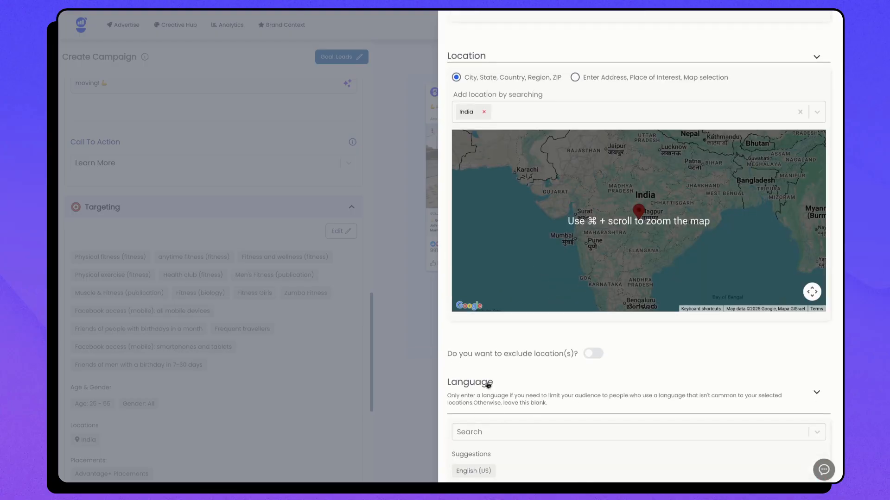
pyautogui.scroll(-1, 498, 452)
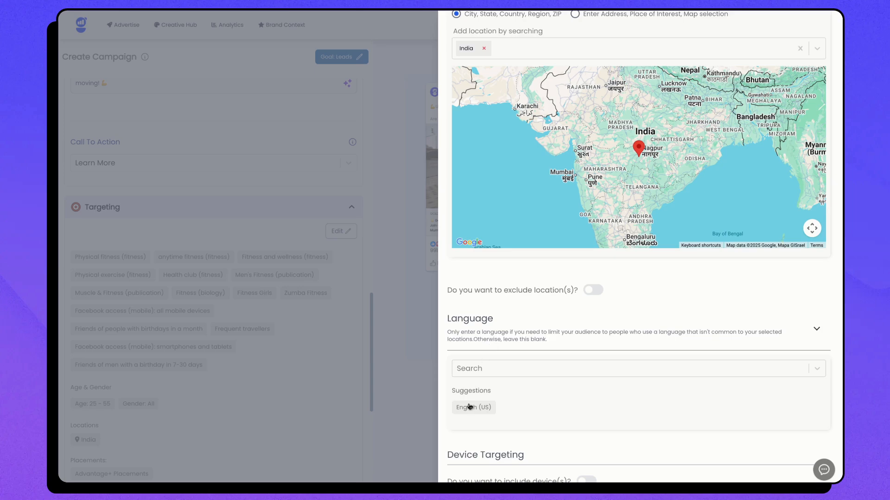
pyautogui.scroll(-3, 496, 410)
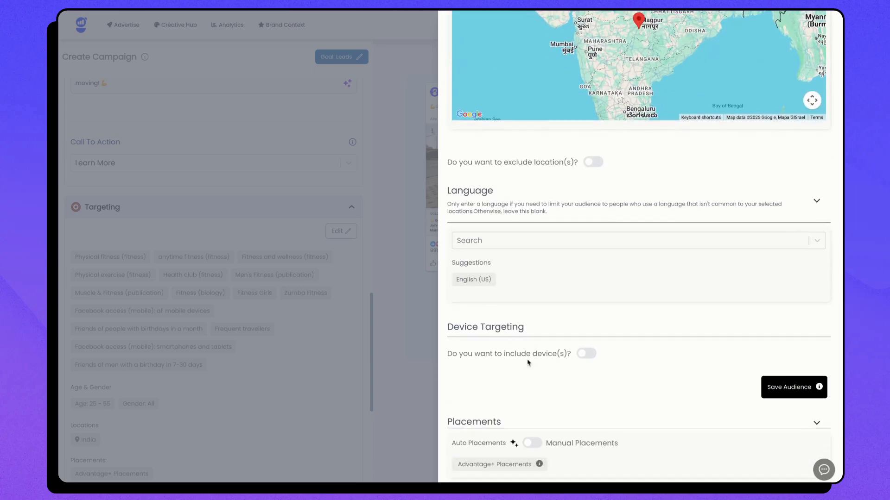
pyautogui.click(355, 277)
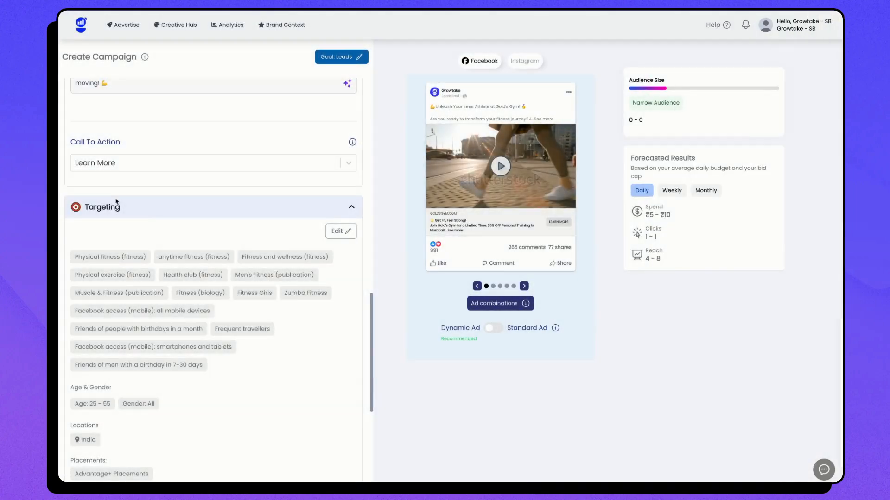
pyautogui.click(161, 205)
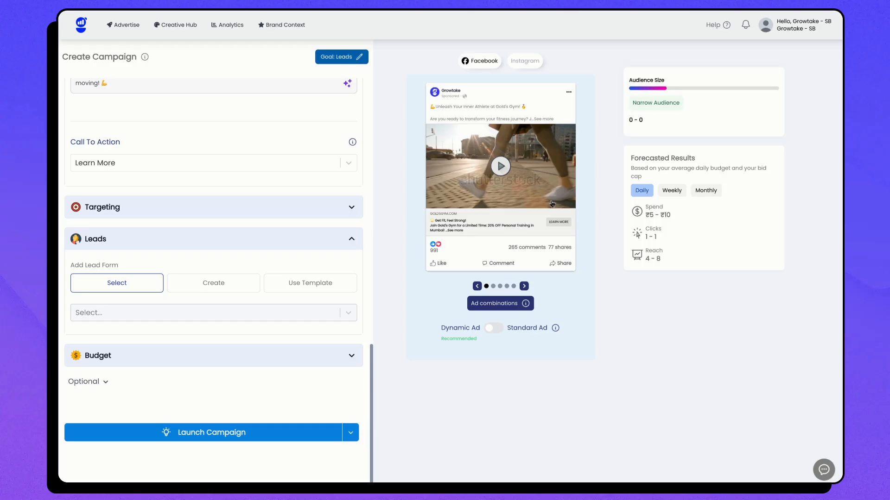
# - View the existing lead forms and the question settings for creating a new lead form, and close the form editor
pyautogui.click(123, 312)
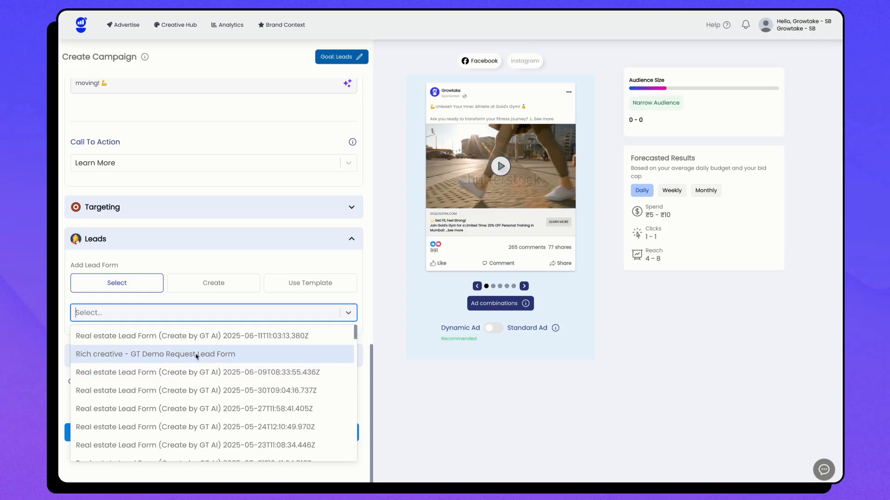
pyautogui.click(232, 284)
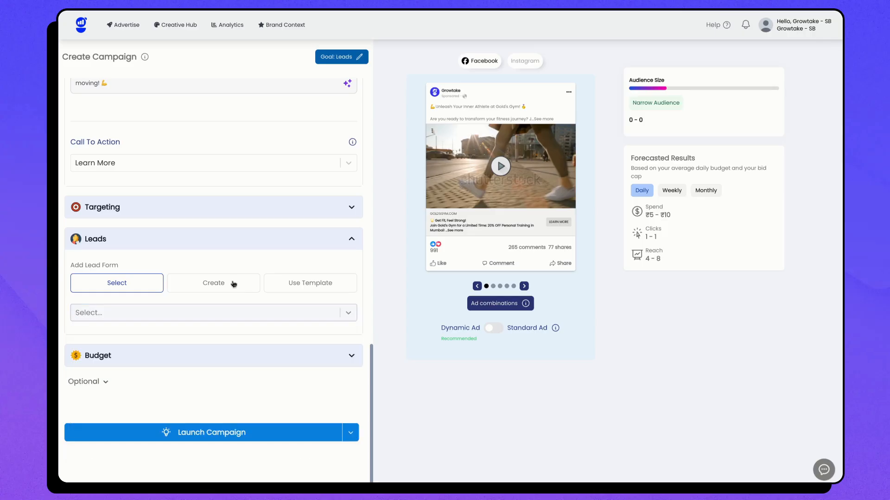
pyautogui.click(508, 187)
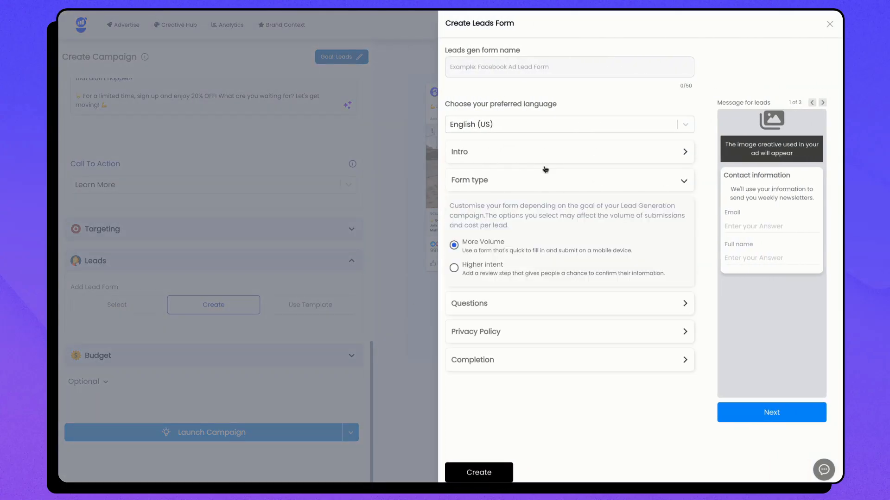
pyautogui.click(496, 299)
pyautogui.scroll(-2, 473, 423)
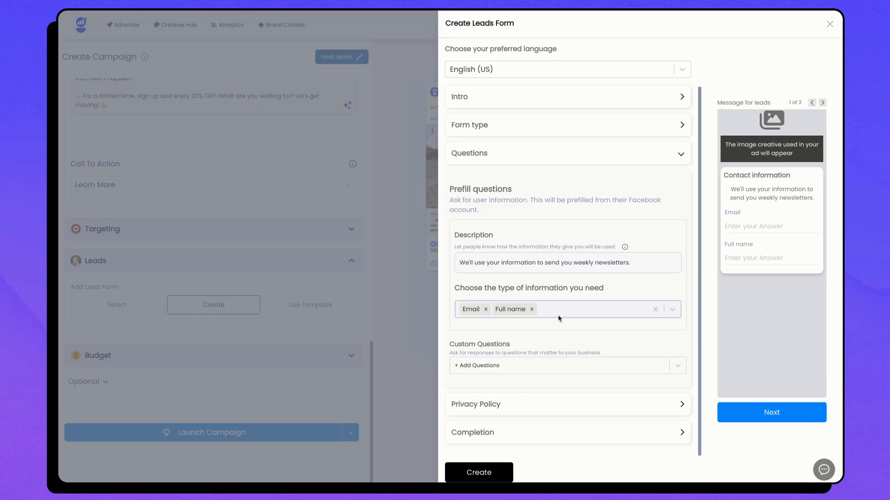
pyautogui.click(390, 323)
# - Import the "Facebook Ad Lead Form (Normal)" template with its prefilled website, preview the form's pages, and leave the form editor
pyautogui.click(309, 305)
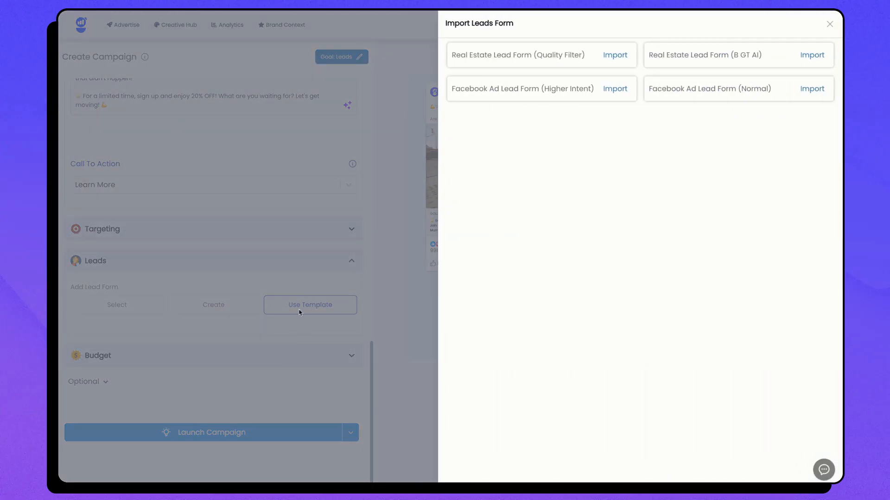
pyautogui.click(812, 89)
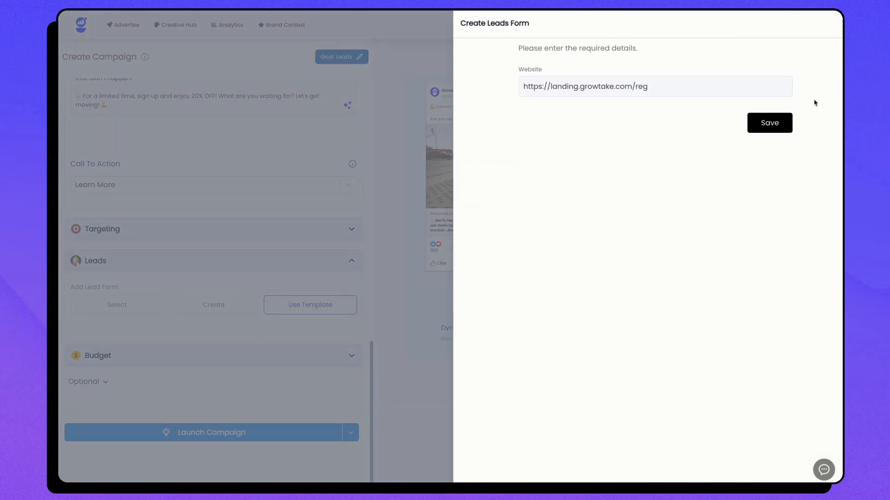
pyautogui.click(774, 131)
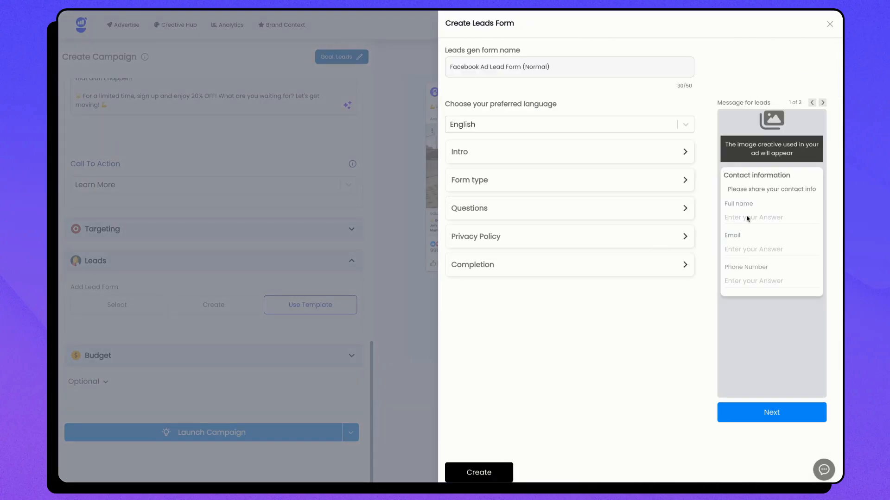
pyautogui.doubleClick(823, 104)
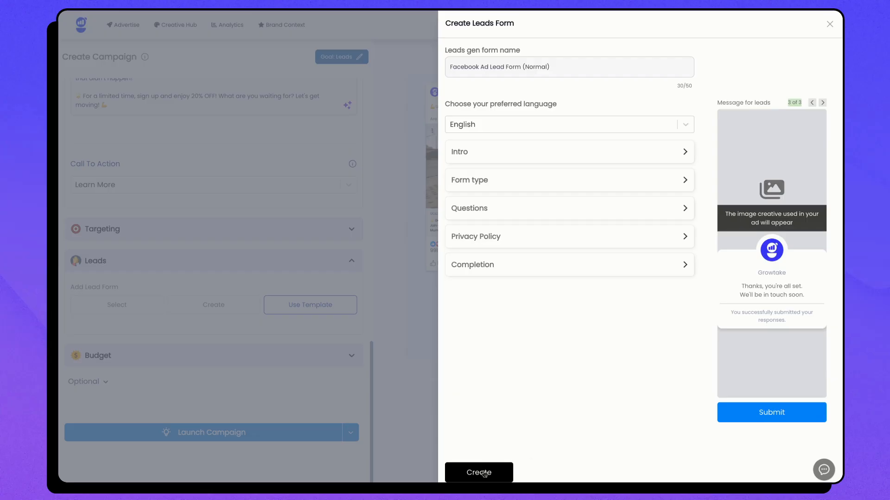
pyautogui.click(265, 353)
# - Set the campaign's daily budget to 500 INR
pyautogui.click(257, 354)
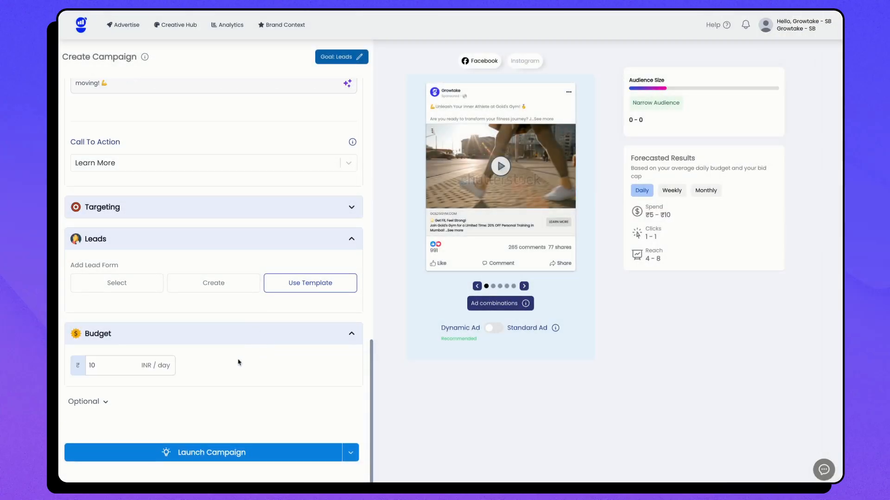
pyautogui.moveTo(107, 369); pyautogui.dragTo(90, 367)
pyautogui.press('BackSpace')
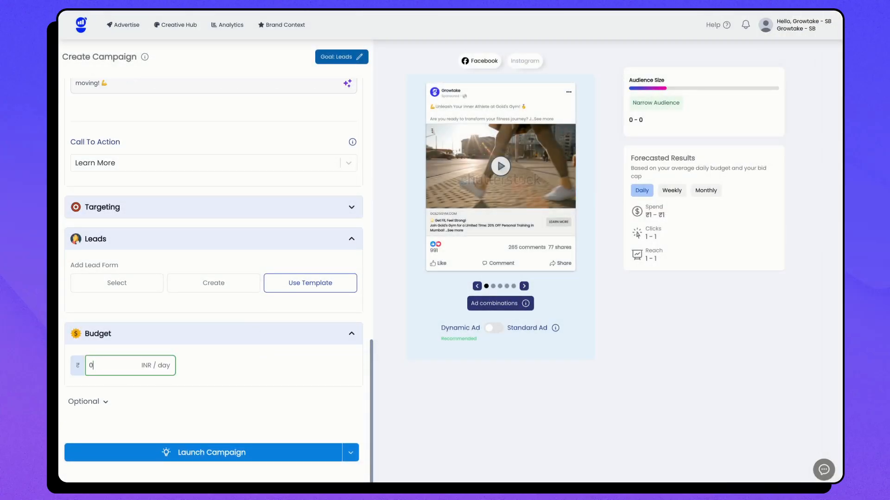
pyautogui.write('500')
pyautogui.click(304, 363)
# - Enable the "Optimize For Me" option in the campaign's optional settings
pyautogui.click(101, 402)
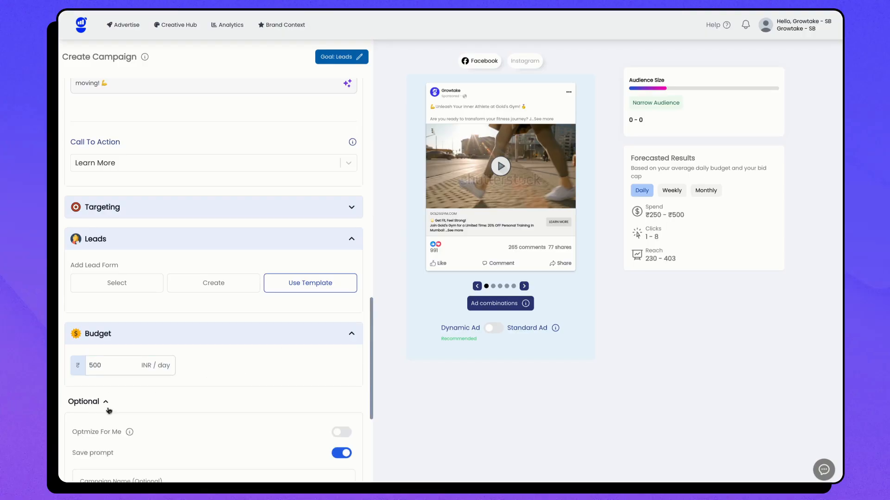
pyautogui.scroll(-2, 114, 354)
pyautogui.scroll(-3, 104, 332)
pyautogui.scroll(-1, 108, 334)
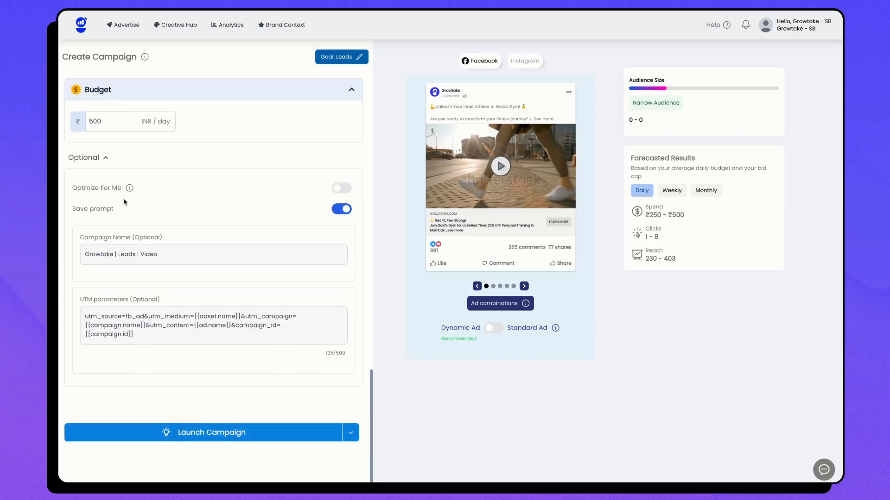
pyautogui.click(340, 188)
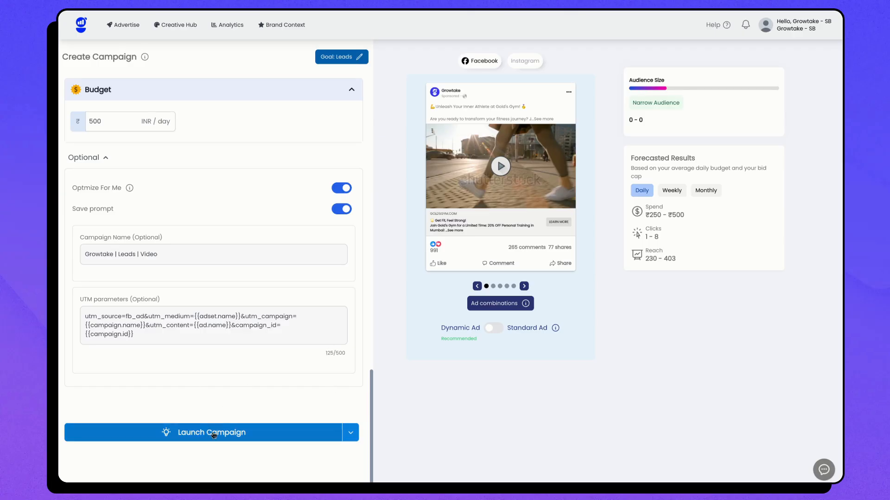
# - Try to launch the campaign, and look over its images, videos and primary texts again
pyautogui.click(189, 440)
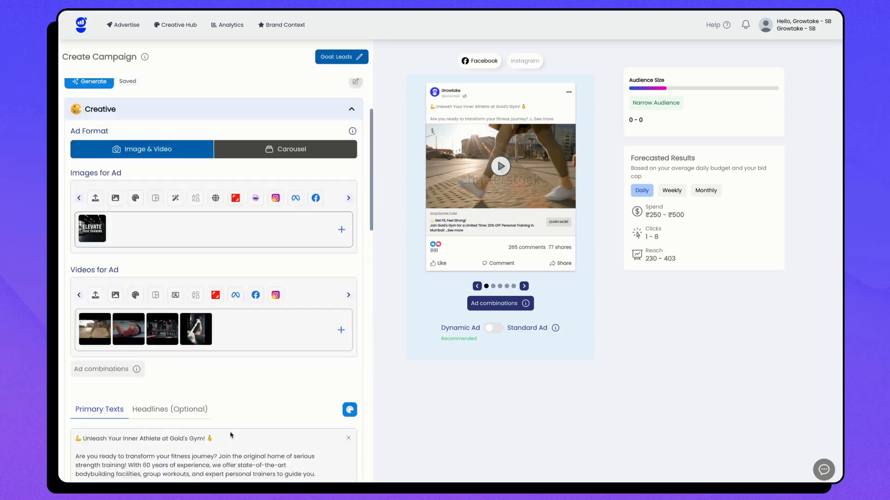
pyautogui.scroll(-10, 247, 427)
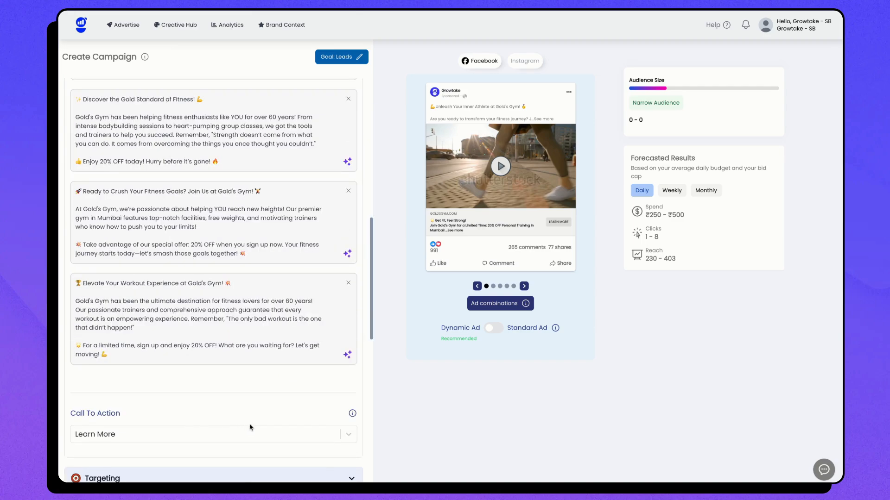
pyautogui.scroll(10, 251, 427)
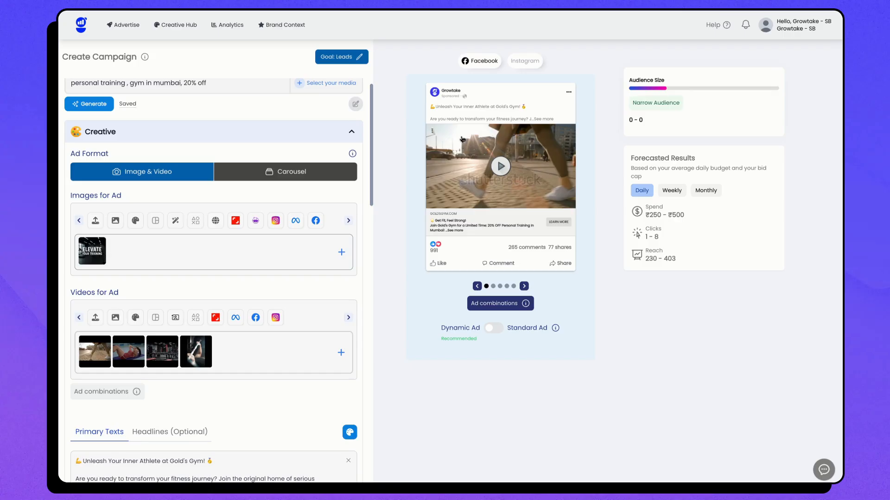
pyautogui.scroll(1, 307, 215)
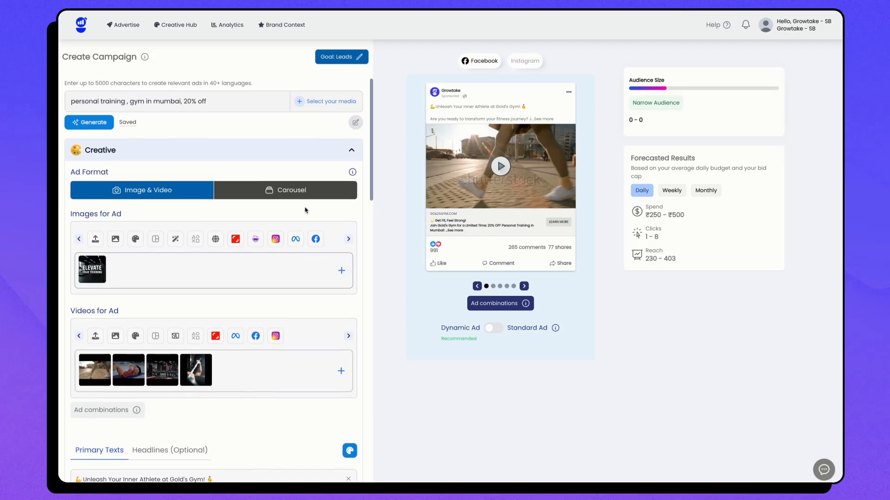
# - Leave the campaign draft and open the results of the sample "Facebook Optimize for Me" ad from the recent ads
pyautogui.click(123, 27)
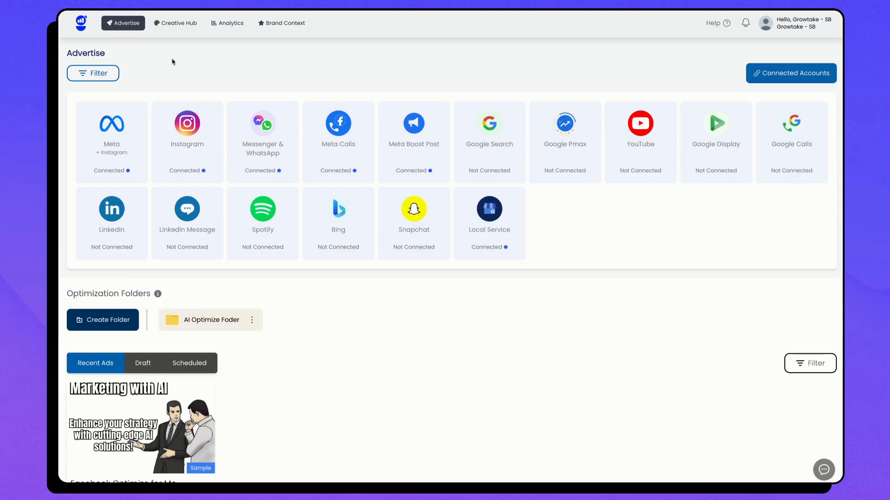
pyautogui.scroll(-3, 172, 62)
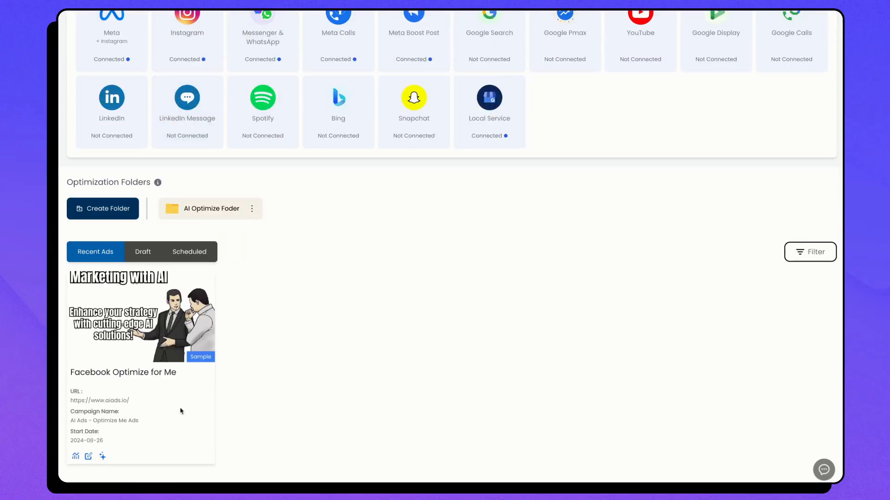
pyautogui.click(75, 458)
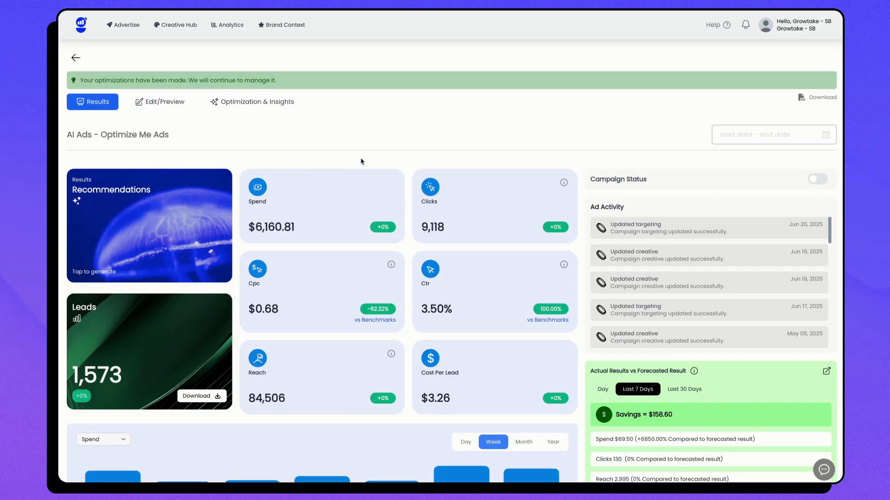
# - Examine the sample campaign's spend, CPC, CTR and cost-per-lead metrics along with its ad activity log
pyautogui.scroll(-2, 277, 188)
pyautogui.moveTo(249, 195); pyautogui.dragTo(310, 194)
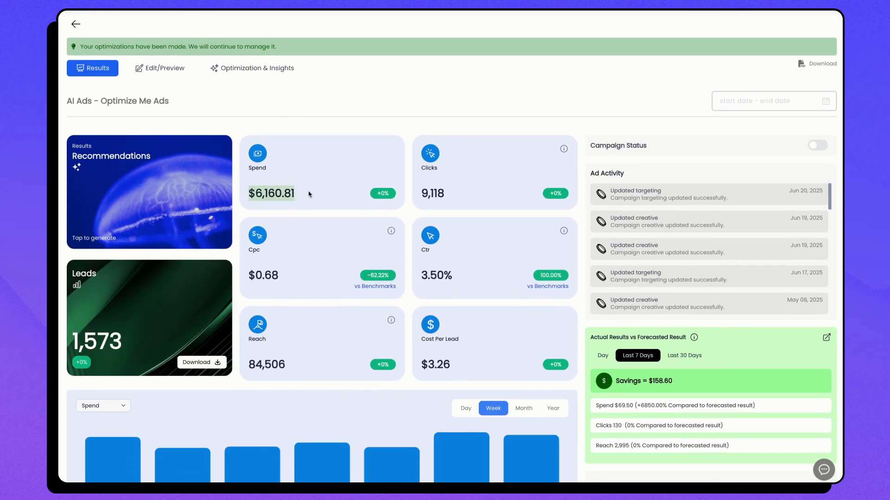
pyautogui.click(372, 102)
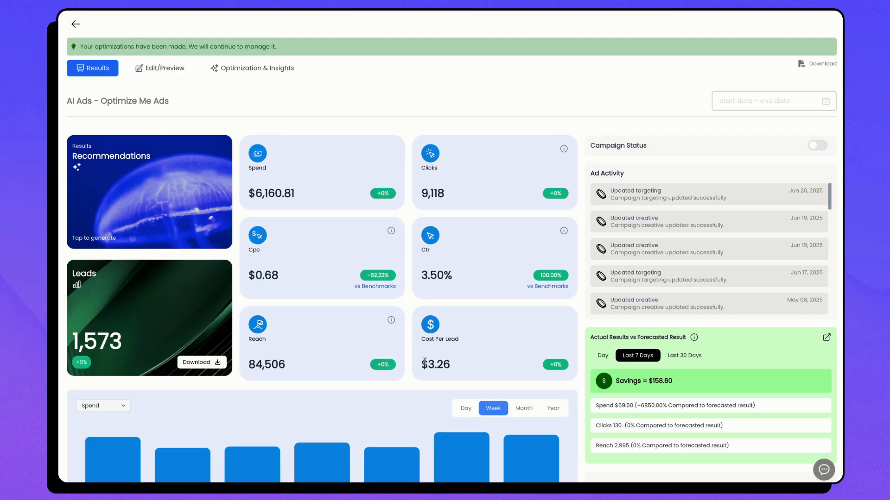
pyautogui.scroll(-3, 488, 273)
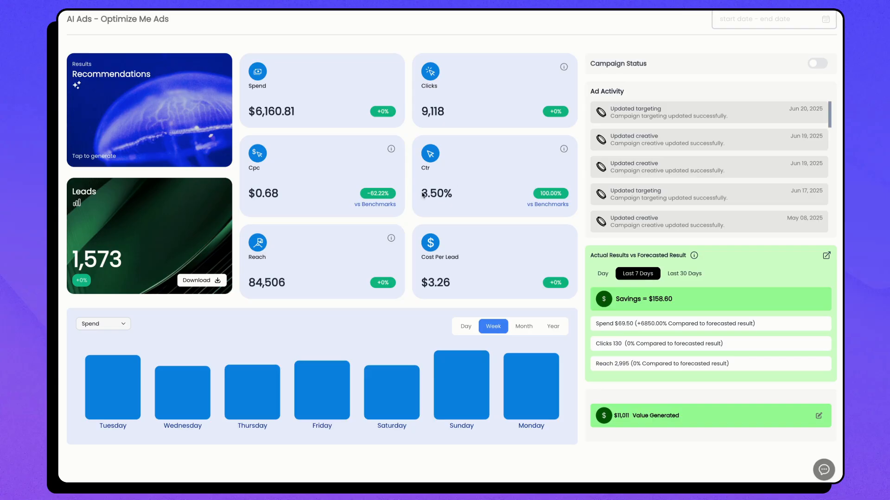
pyautogui.moveTo(423, 195); pyautogui.dragTo(465, 196)
pyautogui.scroll(-3, 672, 140)
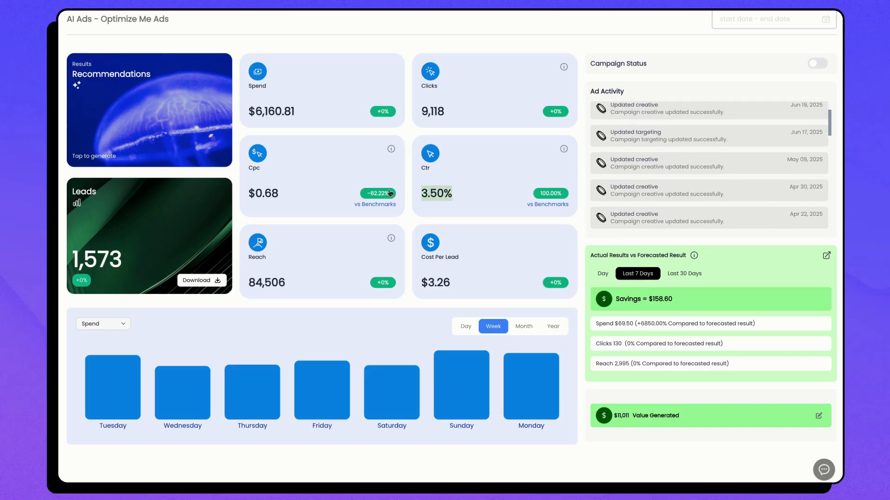
# - Review the campaign reporting table and look through the weekly optimization timeline from the latest week back to the start
pyautogui.scroll(-5, 290, 252)
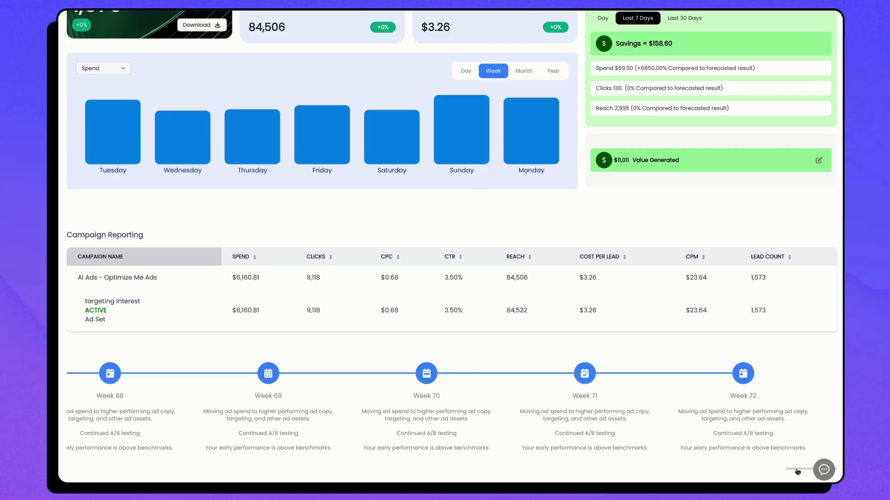
pyautogui.moveTo(795, 470); pyautogui.dragTo(62, 427)
pyautogui.moveTo(96, 469); pyautogui.dragTo(817, 468)
pyautogui.scroll(1, 497, 208)
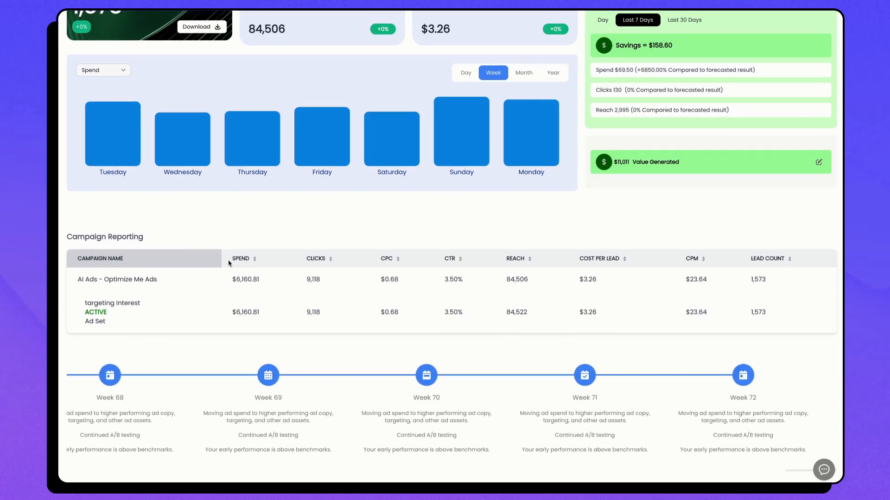
pyautogui.moveTo(228, 263); pyautogui.dragTo(299, 263)
pyautogui.scroll(1, 552, 339)
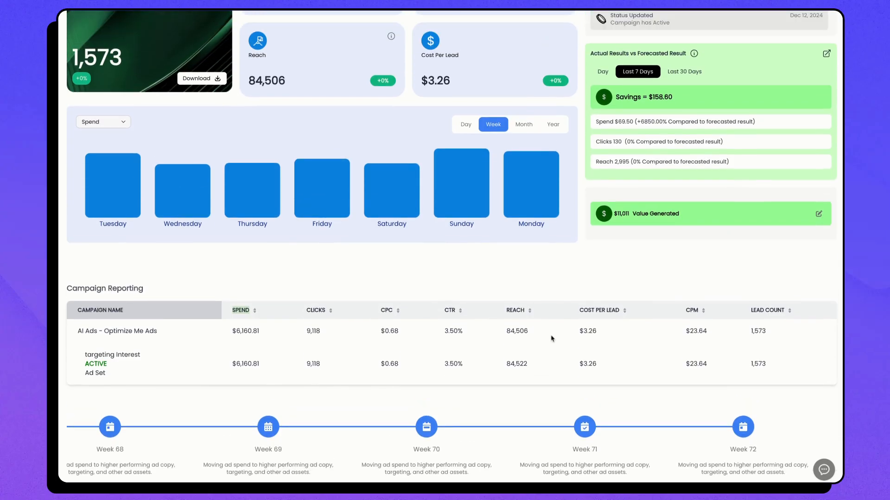
pyautogui.scroll(7, 404, 297)
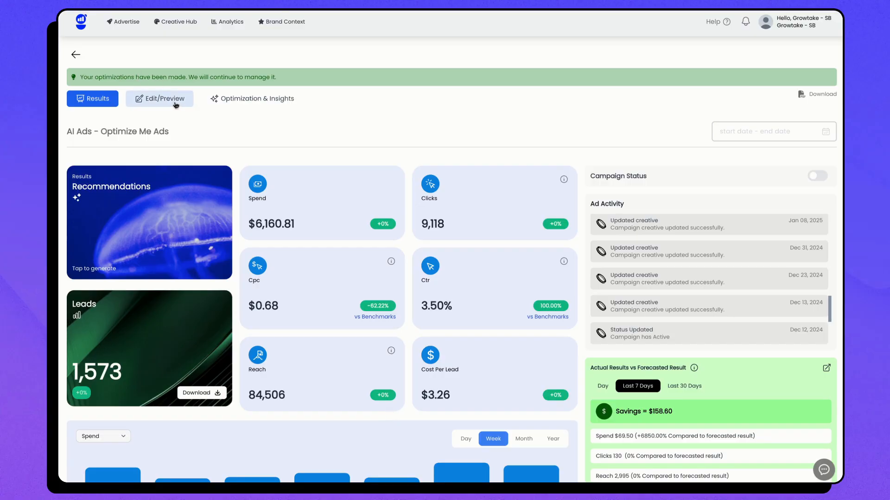
# - Open the campaign's edit and preview view and examine the ad set's targeting, media, primary texts and ad preview
pyautogui.click(159, 98)
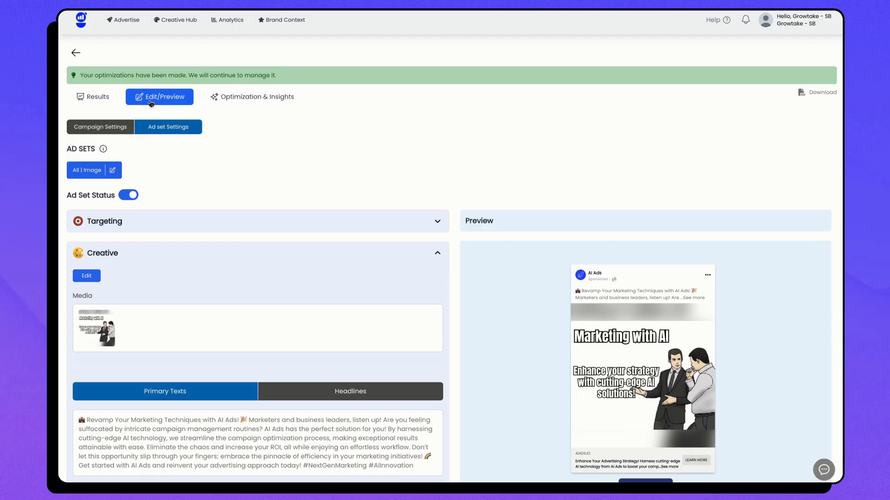
pyautogui.scroll(-5, 522, 387)
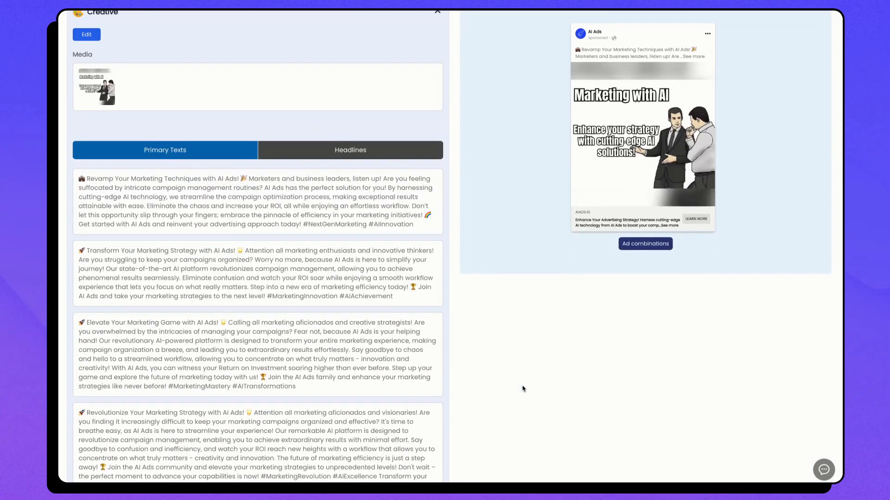
pyautogui.scroll(5, 282, 188)
pyautogui.click(391, 219)
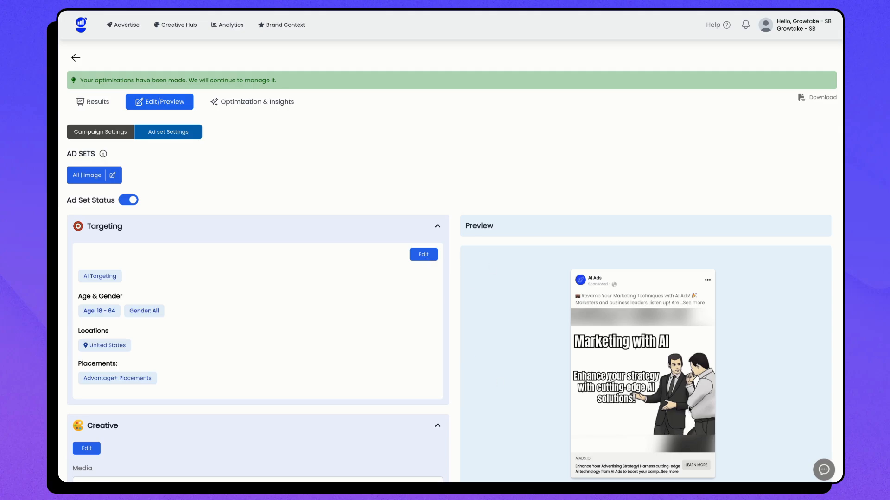
pyautogui.scroll(-6, 689, 409)
pyautogui.scroll(6, 689, 408)
pyautogui.scroll(-4, 672, 370)
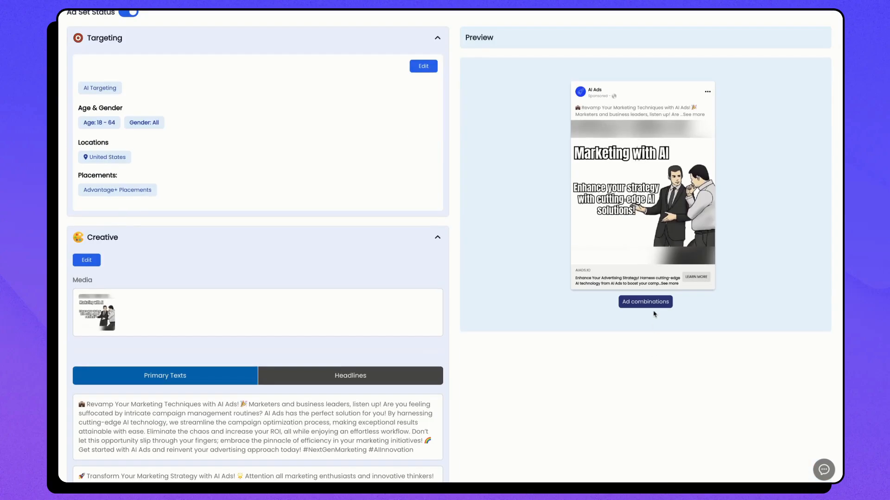
pyautogui.click(646, 301)
pyautogui.scroll(-6, 625, 440)
pyautogui.click(636, 444)
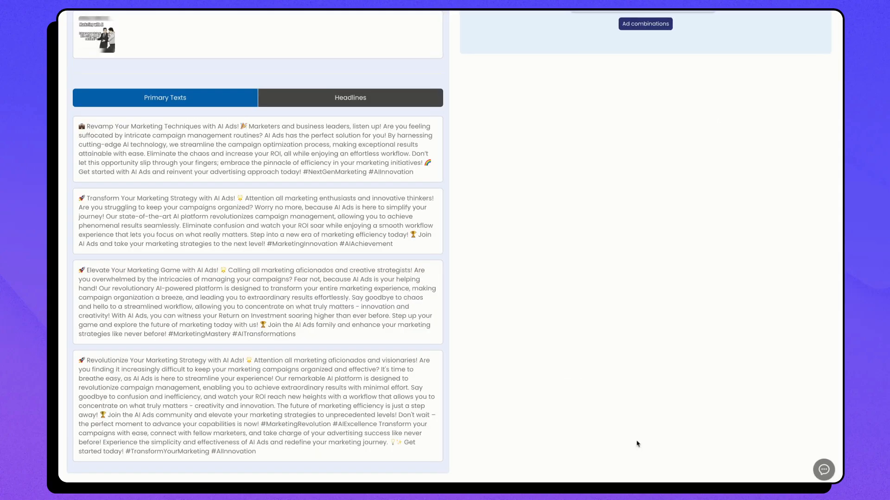
# - Check the campaign-level platform and daily budget settings, and return to the ad set settings
pyautogui.click(121, 129)
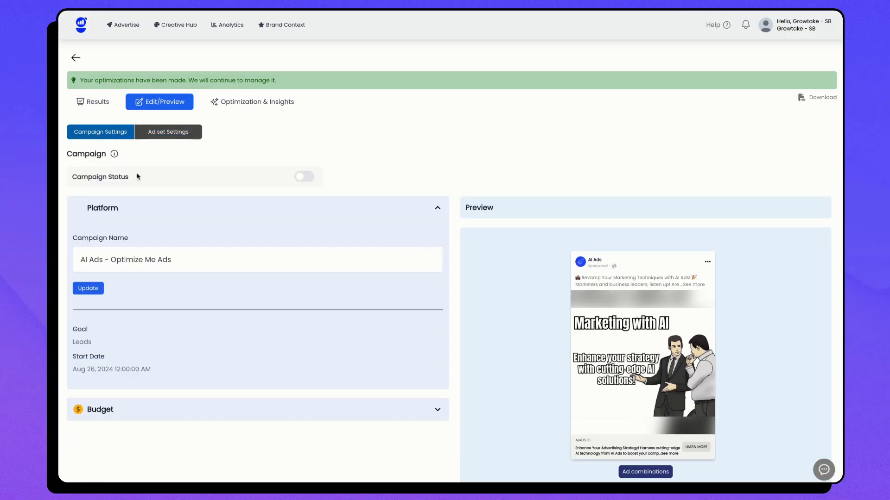
pyautogui.click(134, 419)
pyautogui.moveTo(119, 444); pyautogui.dragTo(70, 437)
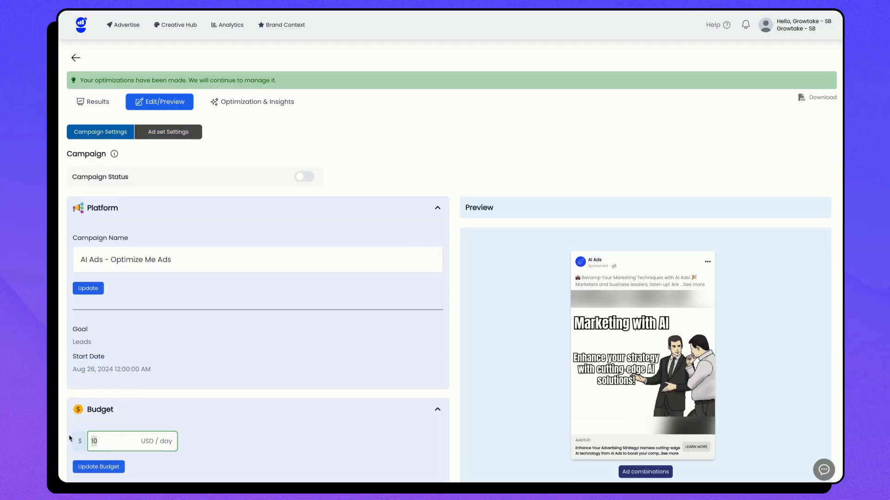
pyautogui.click(182, 128)
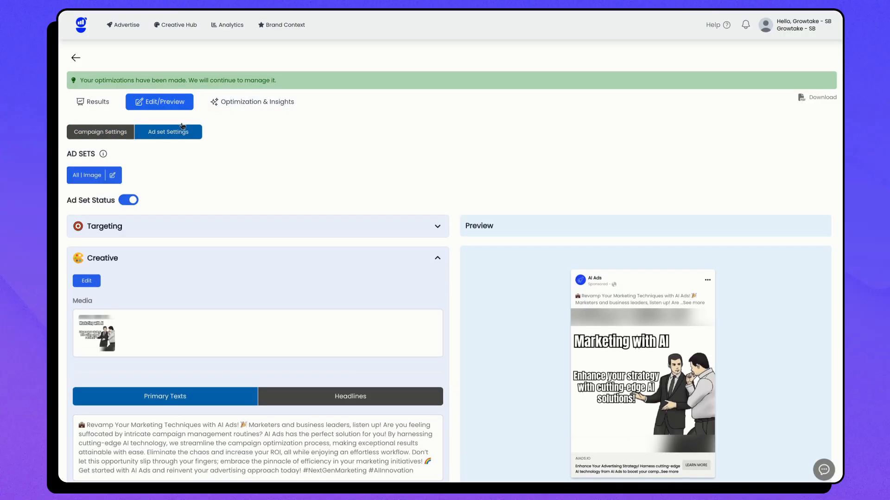
# - Open the optimization insights and compare the best and lowest performing ad combinations and the primary text report
pyautogui.click(250, 107)
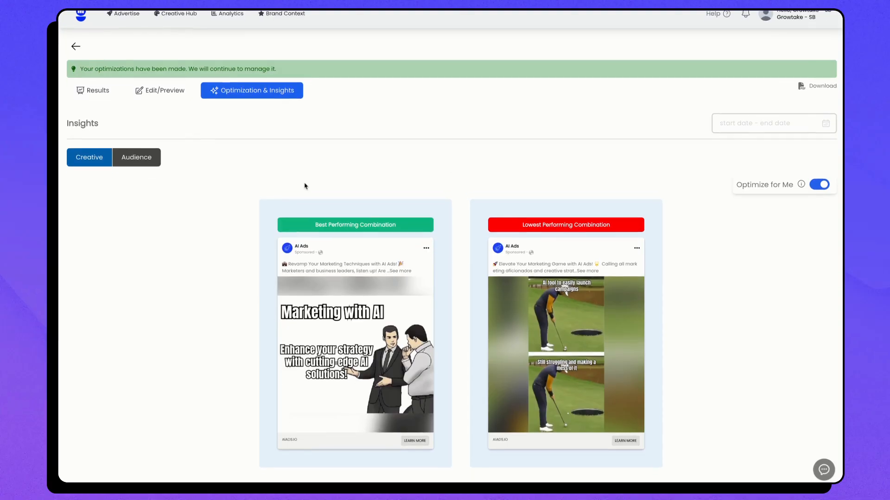
pyautogui.scroll(-2, 304, 186)
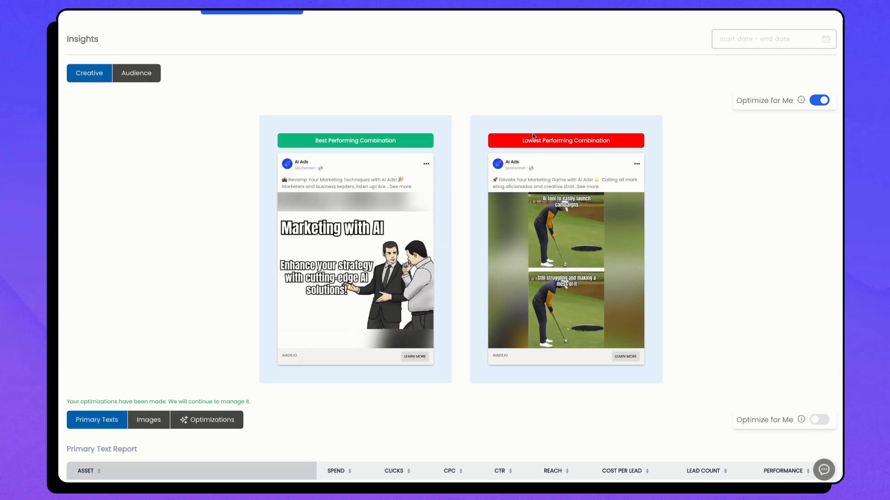
pyautogui.scroll(-3, 539, 200)
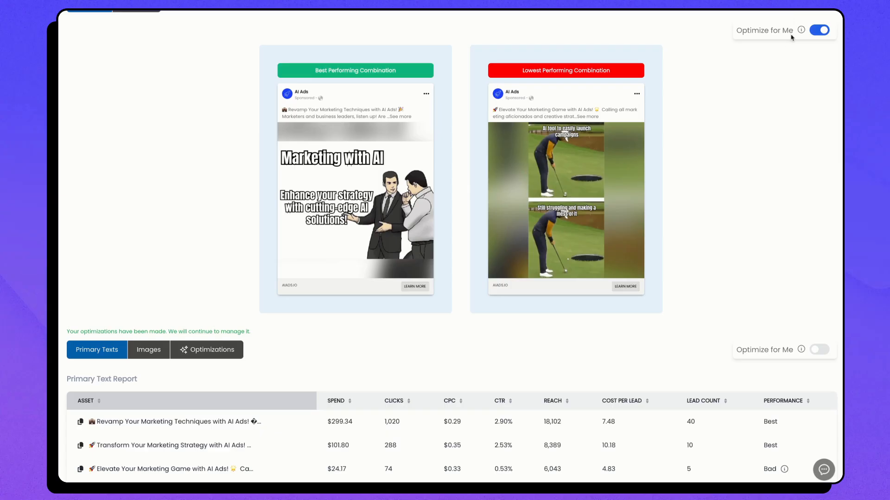
pyautogui.scroll(-1, 130, 326)
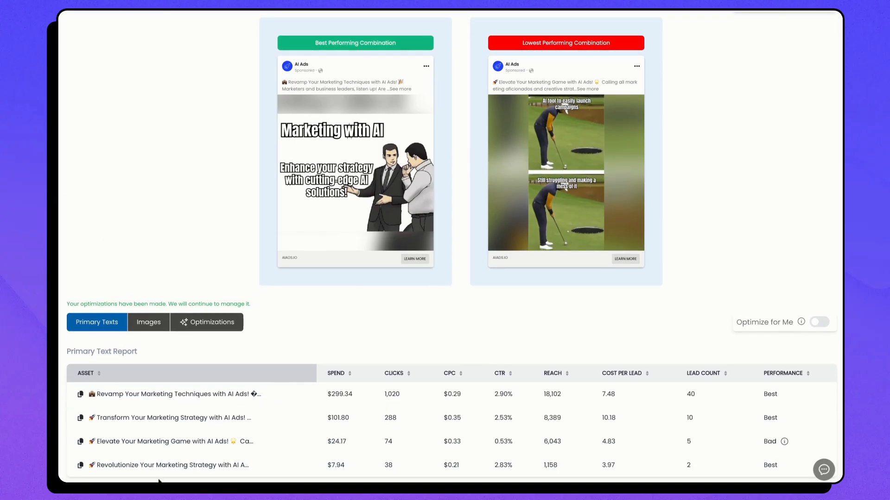
# - Open the images report, preview individual image assets, and compare their lead counts
pyautogui.scroll(-2, 157, 372)
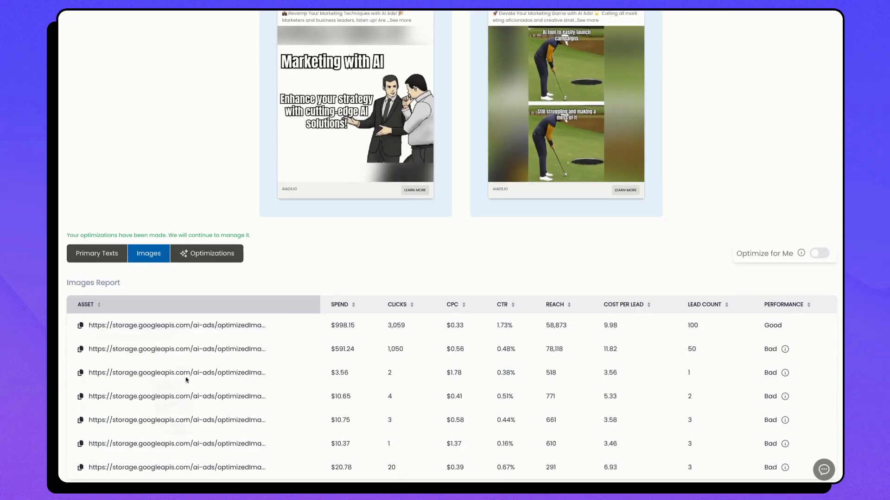
pyautogui.moveTo(205, 322)
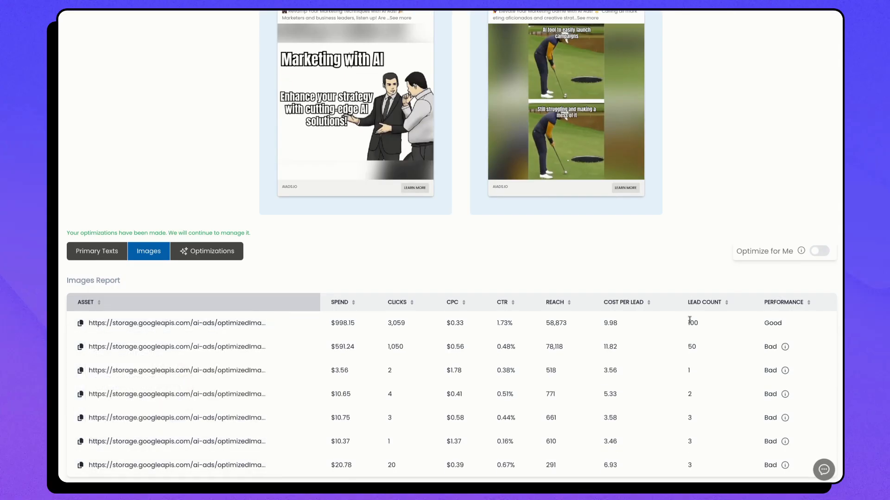
pyautogui.moveTo(689, 320); pyautogui.dragTo(737, 352)
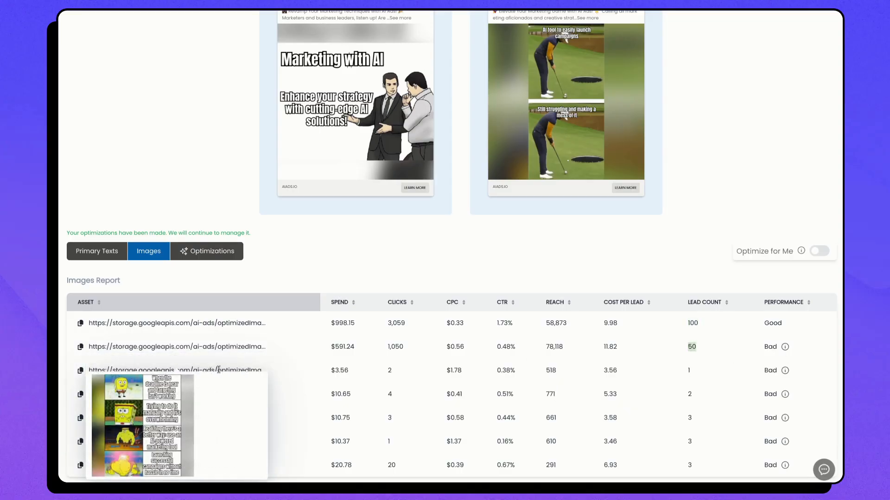
pyautogui.moveTo(697, 376); pyautogui.dragTo(681, 372)
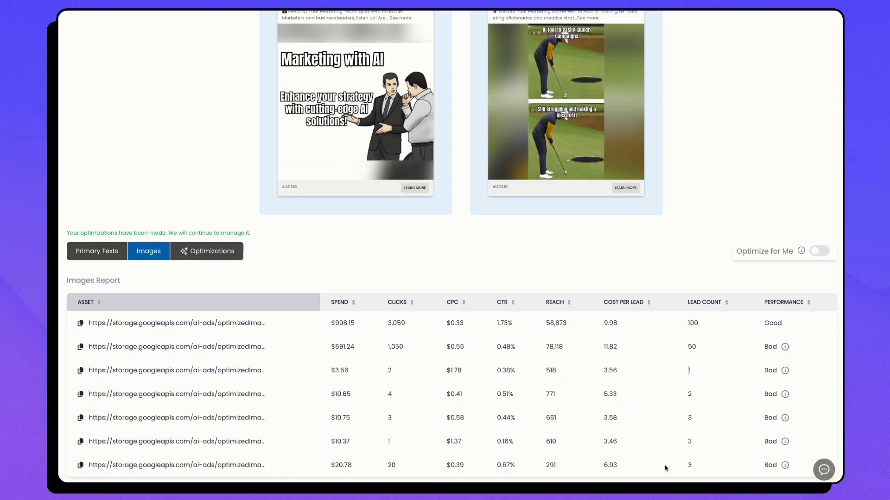
pyautogui.scroll(1, 423, 242)
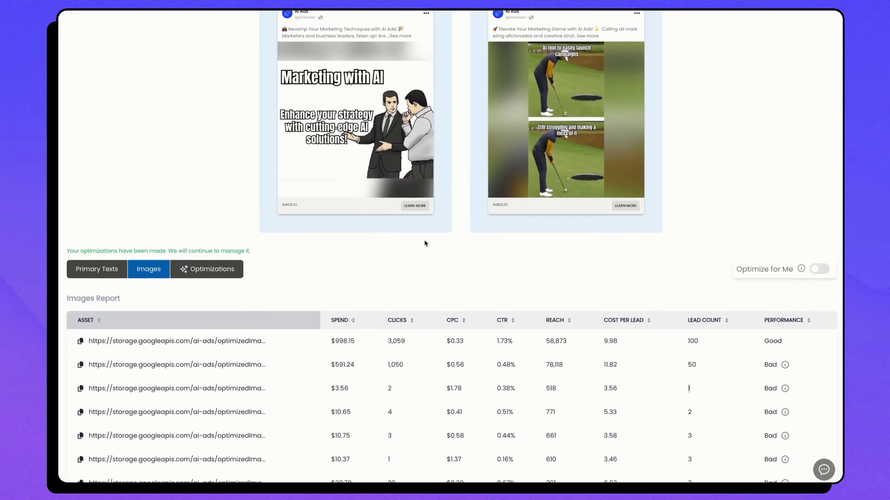
# - Open the creative optimization history, view pages 2 and 4, and preview the images that were removed
pyautogui.click(222, 275)
pyautogui.scroll(-1, 225, 269)
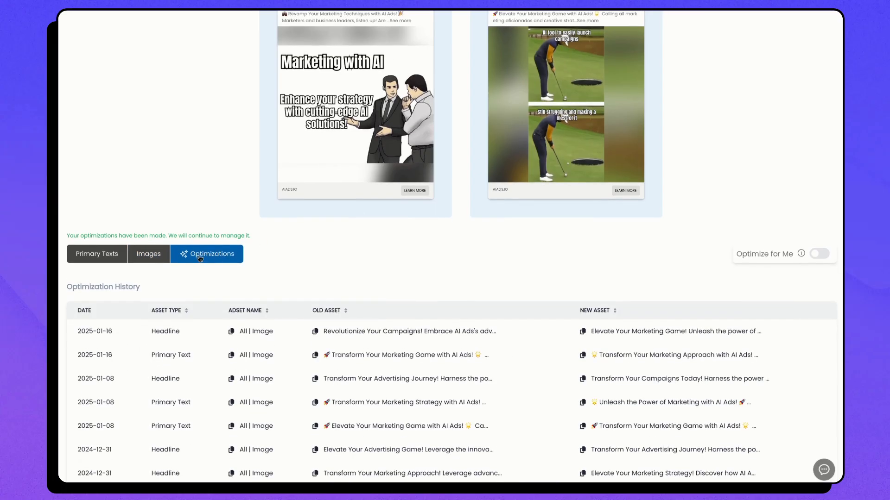
pyautogui.scroll(-3, 505, 249)
pyautogui.scroll(-3, 504, 249)
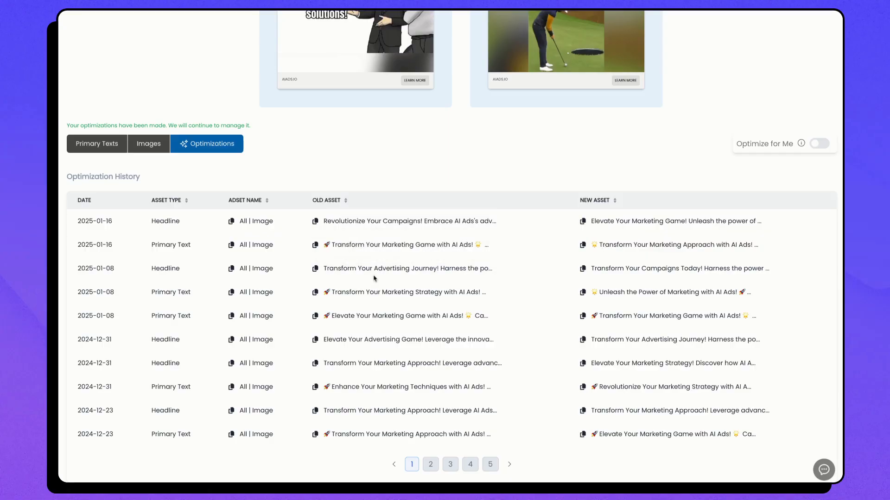
pyautogui.click(431, 464)
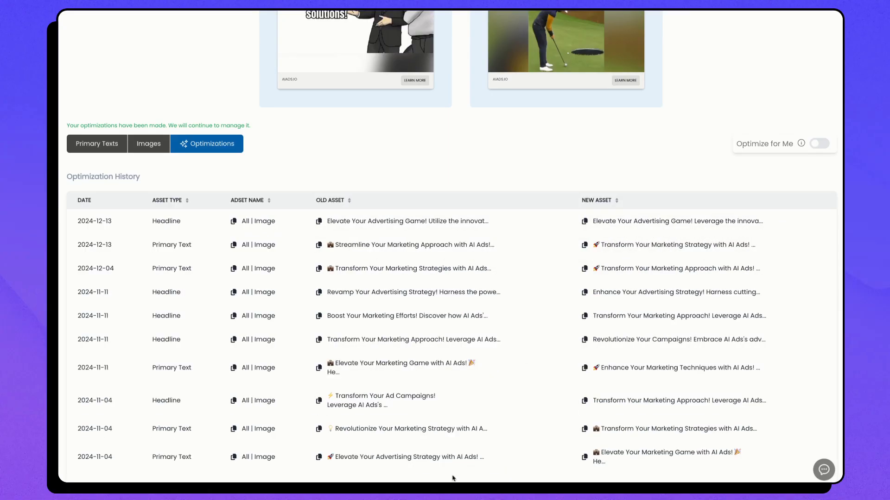
pyautogui.click(469, 465)
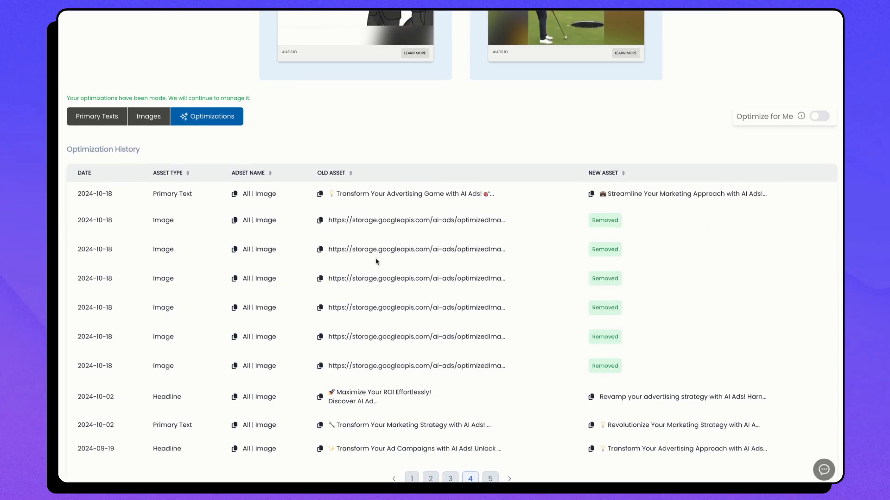
pyautogui.moveTo(373, 219)
pyautogui.moveTo(467, 250)
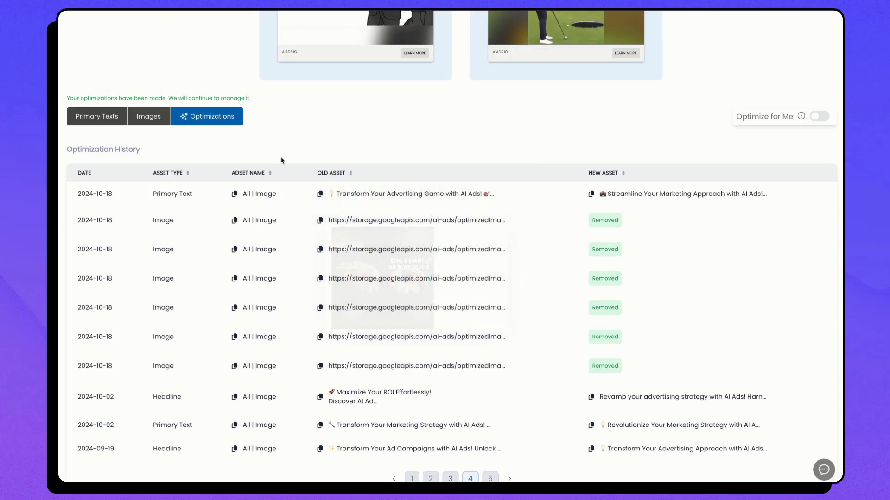
# - Switch the insights to the audience and examine the best and lowest performing segments and the locations report
pyautogui.scroll(10, 579, 194)
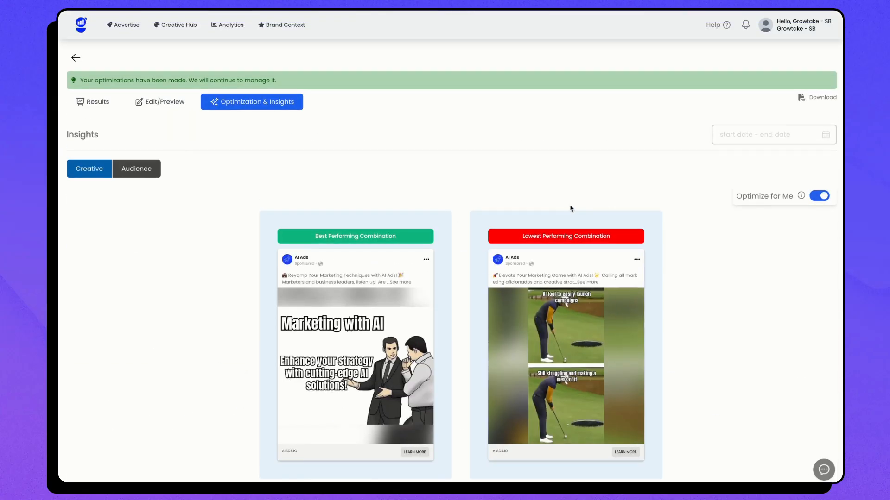
pyautogui.click(143, 174)
pyautogui.scroll(-3, 234, 145)
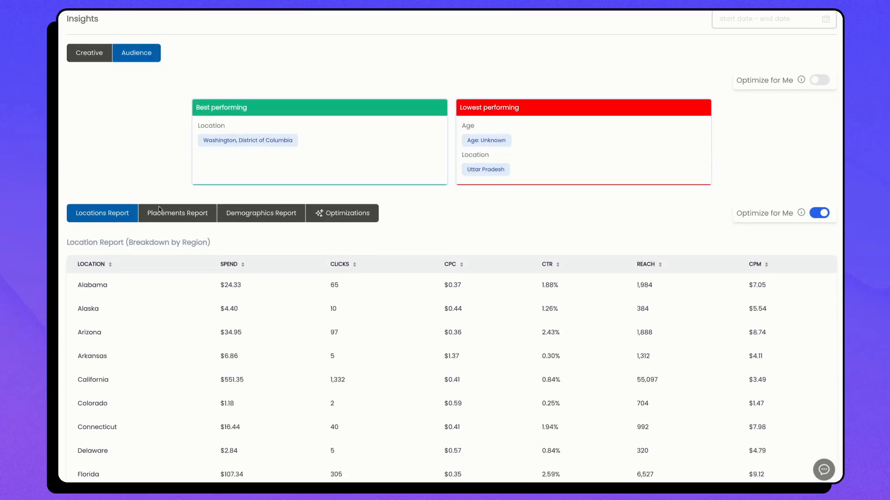
# - Review the audience locations report, then view the placements report and the demographics report
pyautogui.scroll(-2, 115, 274)
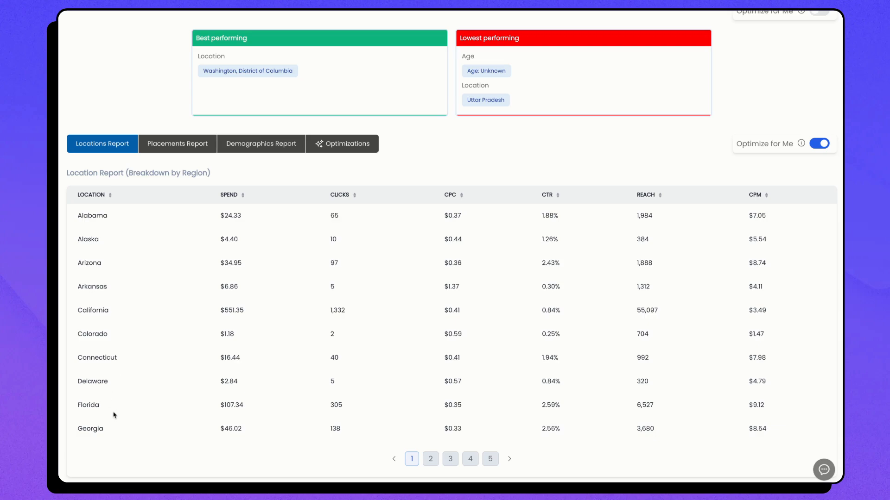
pyautogui.click(166, 144)
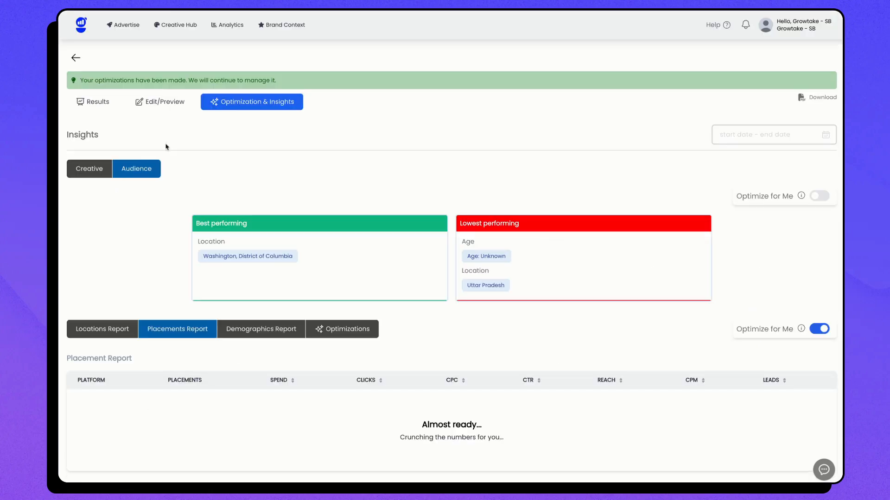
pyautogui.click(259, 330)
pyautogui.scroll(-2, 312, 317)
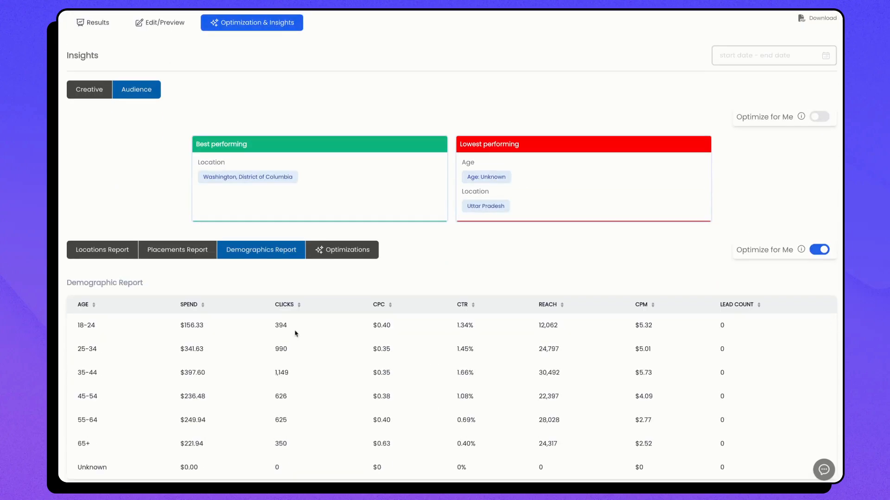
# - Open the audience optimization history and page through pages 2 to 5 of the removed locations
pyautogui.click(337, 251)
pyautogui.scroll(-4, 341, 212)
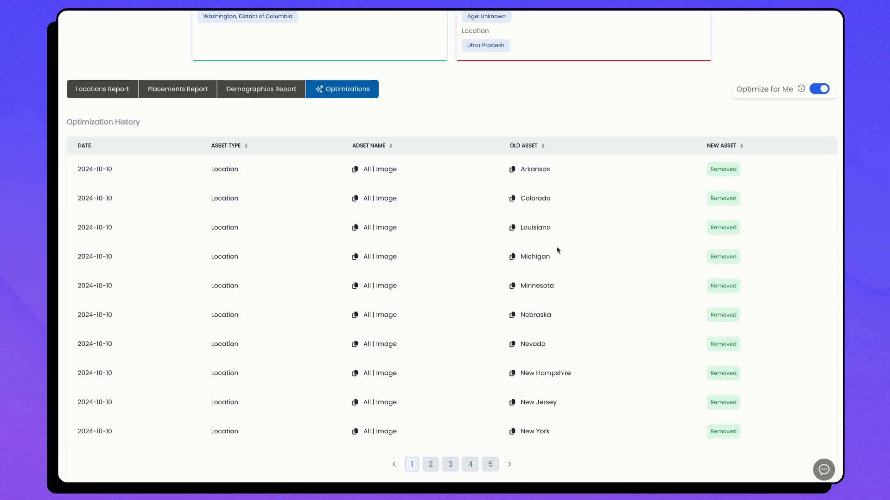
pyautogui.click(431, 464)
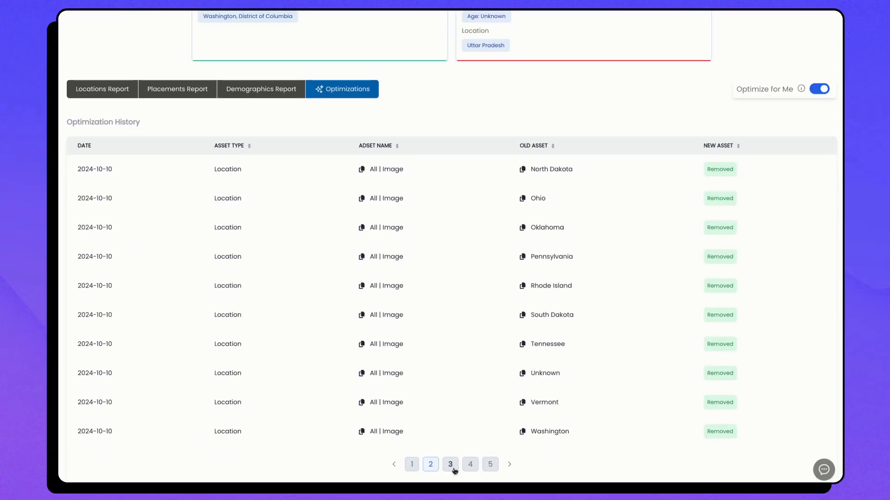
pyautogui.click(450, 464)
pyautogui.click(470, 465)
pyautogui.click(490, 464)
# - Return to the sample campaign's results and look over its performance metrics
pyautogui.scroll(3, 296, 288)
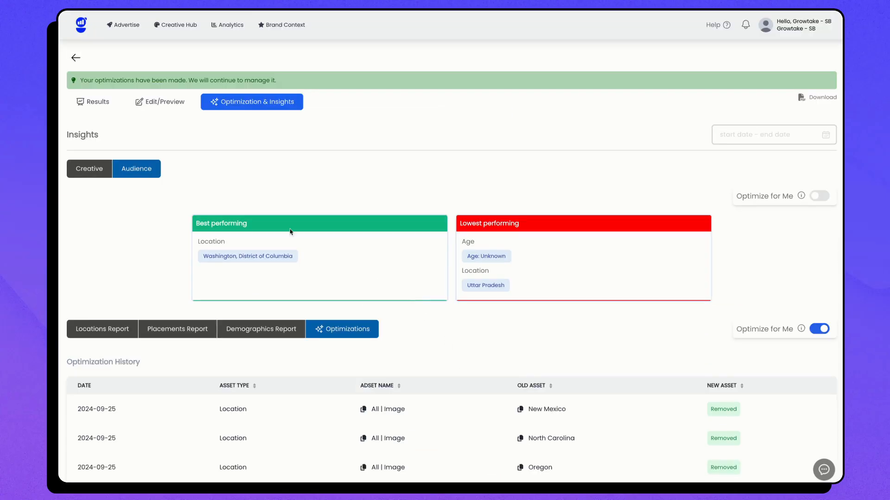
pyautogui.click(101, 107)
pyautogui.scroll(-7, 319, 158)
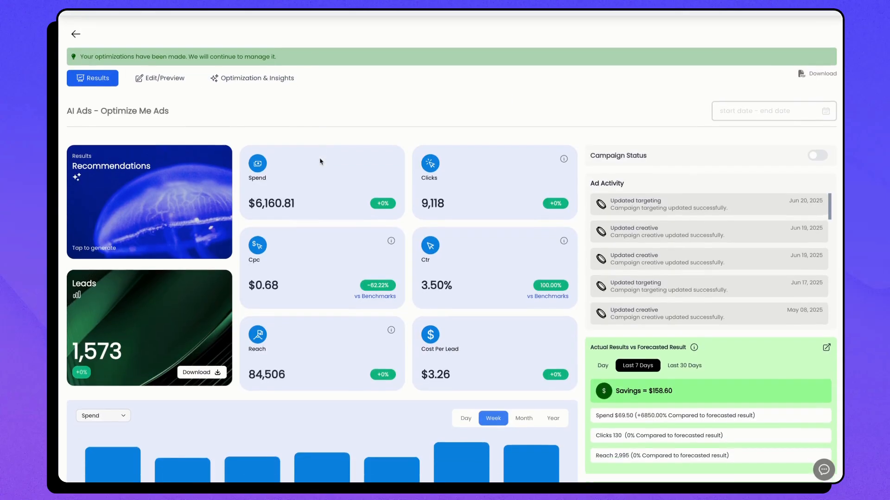
pyautogui.scroll(7, 321, 161)
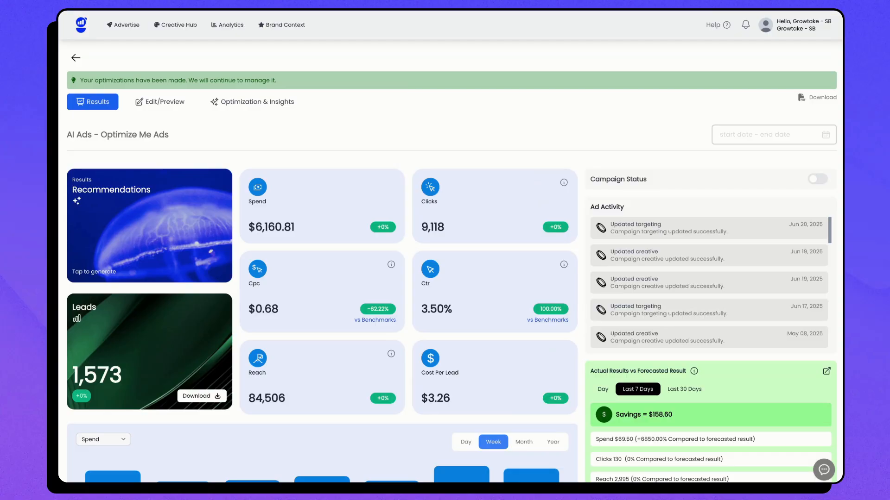
# - Go to the Advertise page and start a Google Search campaign with the Traffic goal
pyautogui.click(118, 24)
pyautogui.scroll(-1, 579, 89)
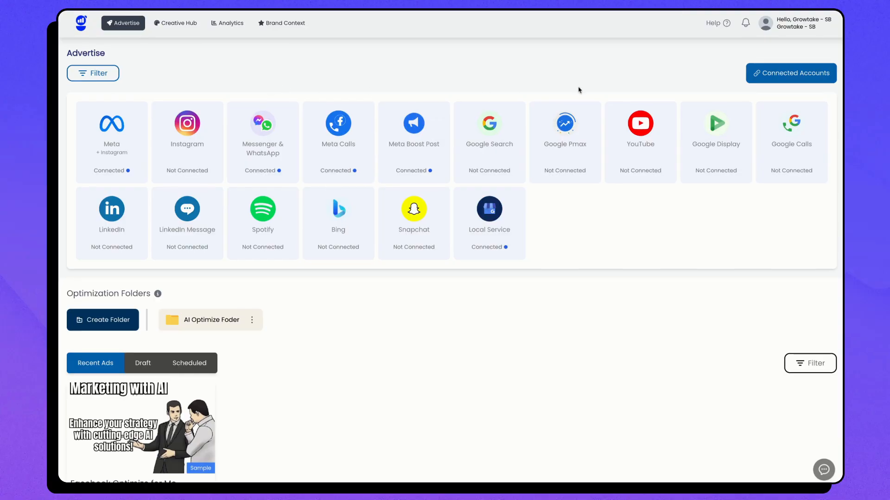
pyautogui.scroll(1, 578, 90)
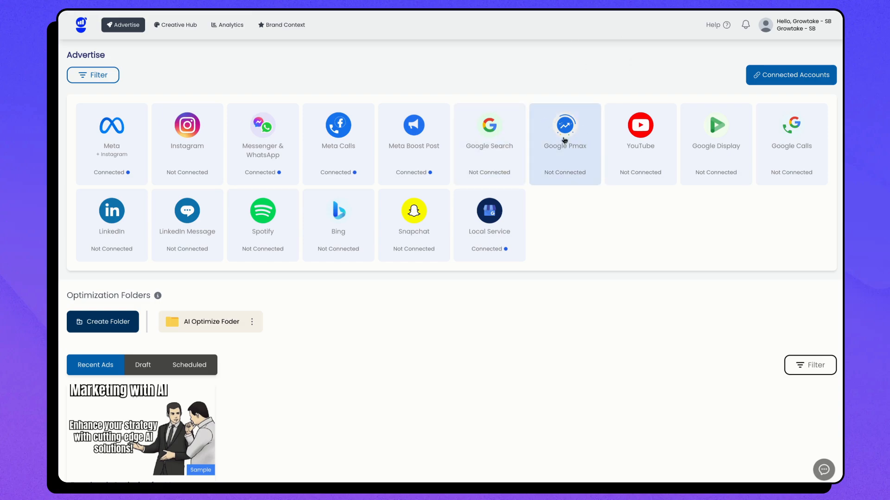
pyautogui.click(487, 139)
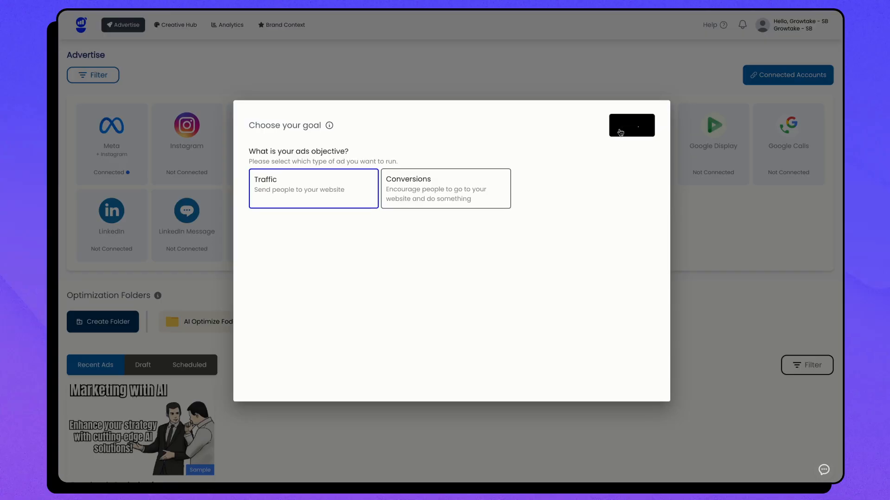
pyautogui.click(619, 131)
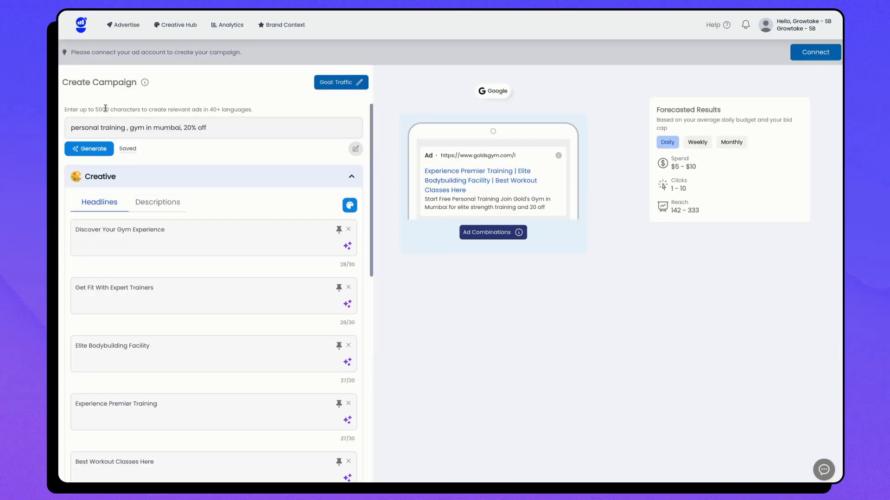
# - Examine the campaign prompt "personal training , gym in mumbai, 20% off" and the generated campaign form below it
pyautogui.moveTo(237, 122); pyautogui.dragTo(111, 132)
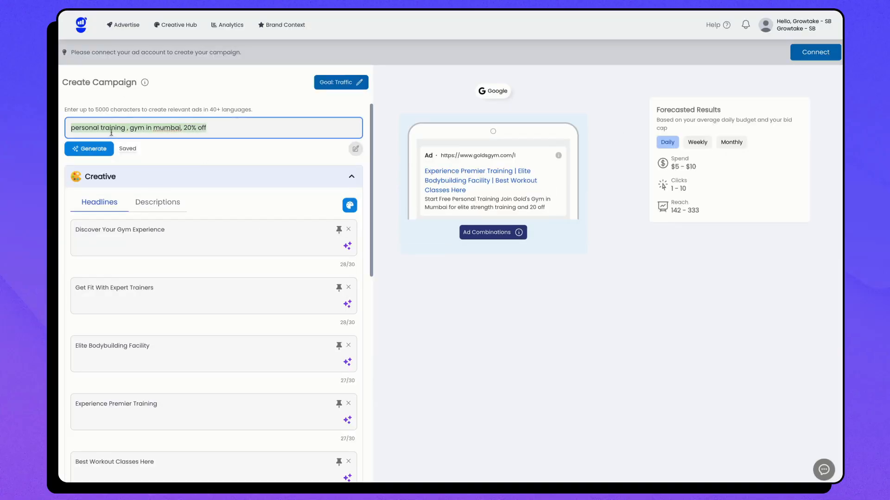
pyautogui.click(356, 149)
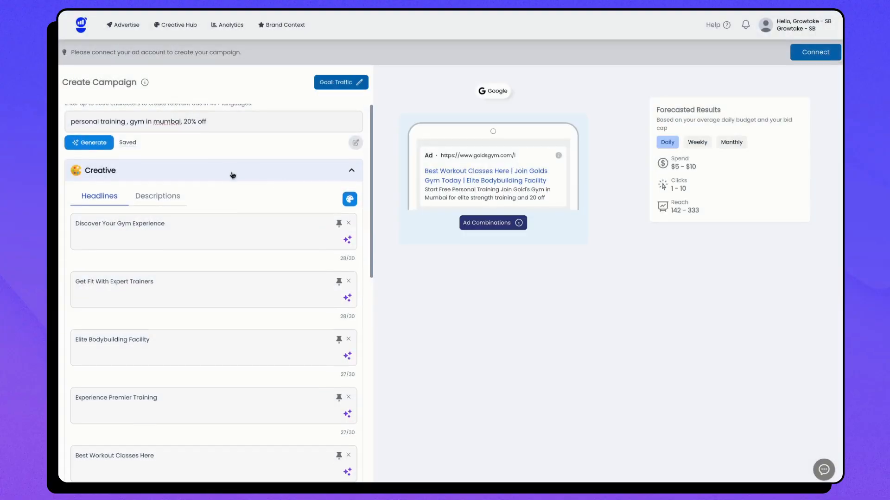
pyautogui.scroll(-5, 230, 174)
pyautogui.scroll(5, 185, 230)
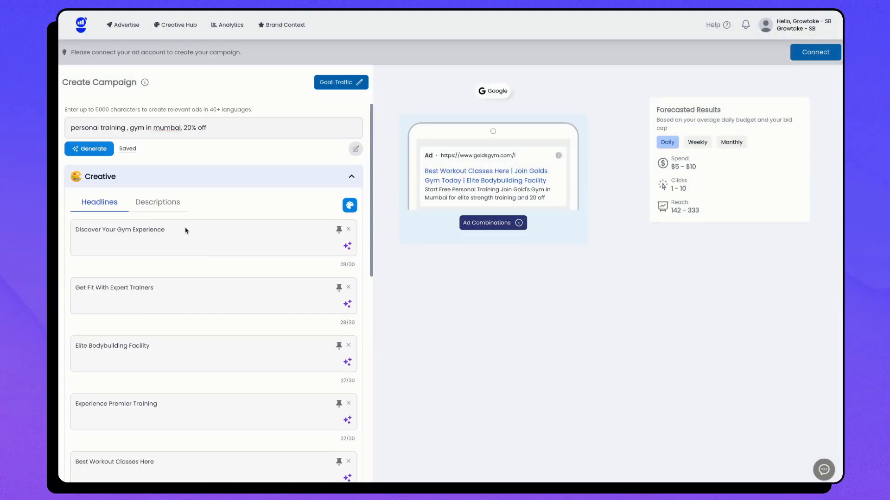
# - Preview the ad combinations for A/B testing, read the second ad's headlines and description, and close the preview
pyautogui.click(481, 225)
pyautogui.scroll(-5, 488, 170)
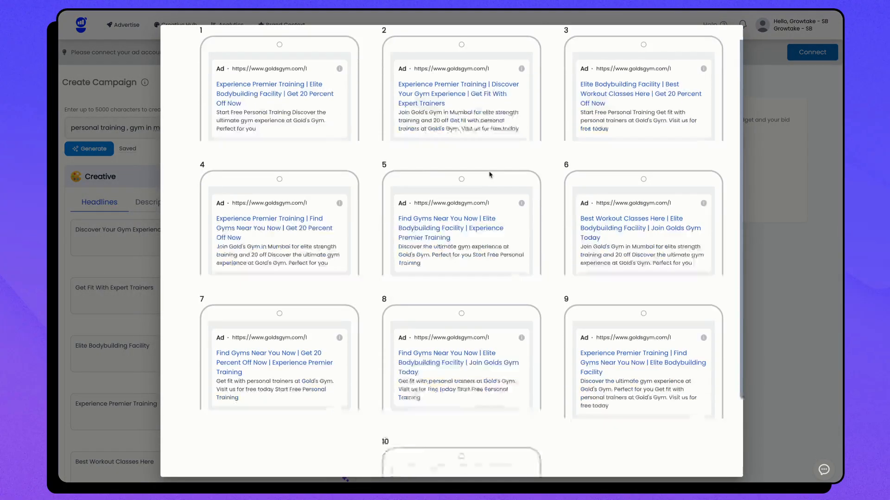
pyautogui.scroll(5, 489, 170)
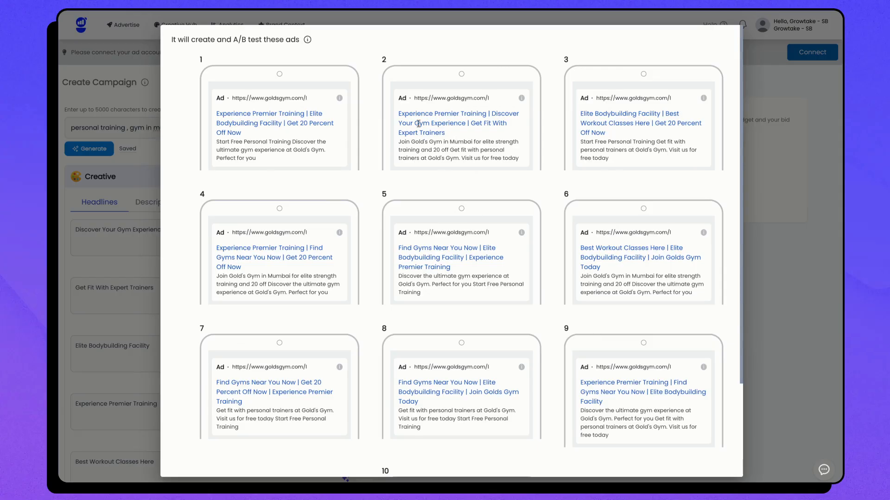
pyautogui.moveTo(399, 113); pyautogui.dragTo(465, 139)
pyautogui.moveTo(396, 147); pyautogui.dragTo(520, 166)
pyautogui.click(431, 174)
pyautogui.click(95, 208)
# - View the generated ad headlines and descriptions, and expand the Targeting section to review its keywords
pyautogui.scroll(-1, 122, 212)
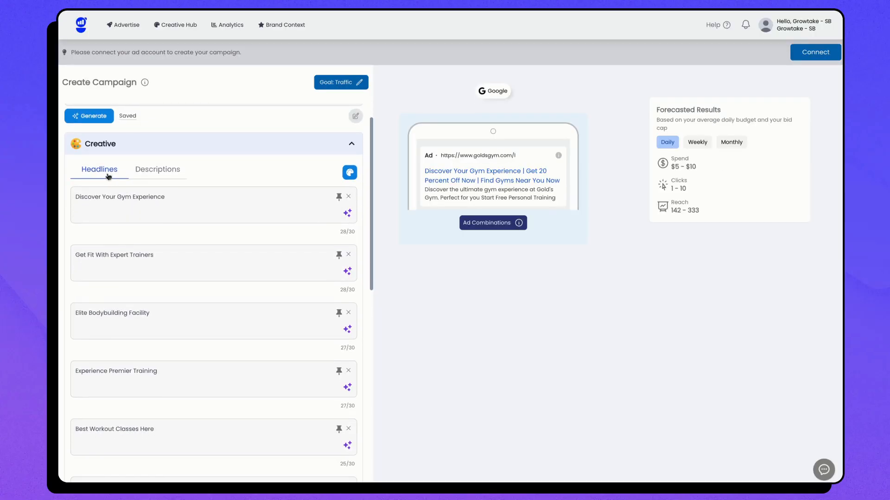
pyautogui.click(156, 170)
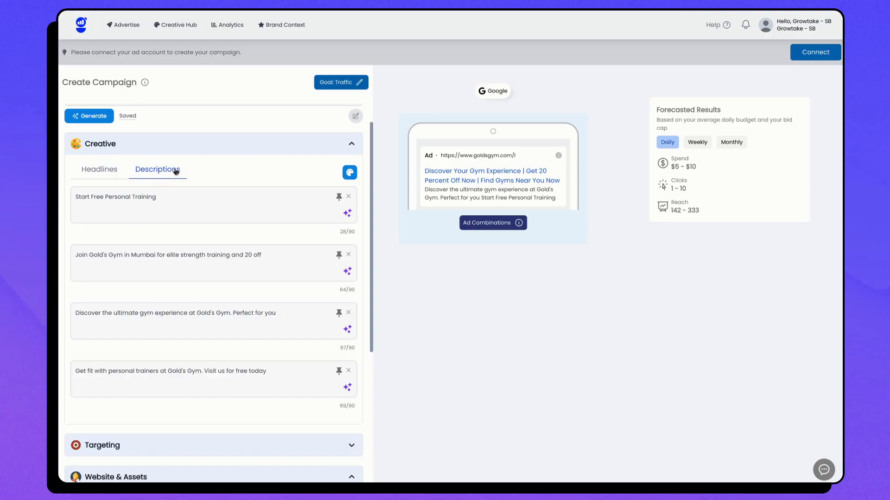
pyautogui.scroll(-3, 184, 345)
pyautogui.click(184, 332)
pyautogui.scroll(-6, 308, 224)
pyautogui.scroll(4, 205, 185)
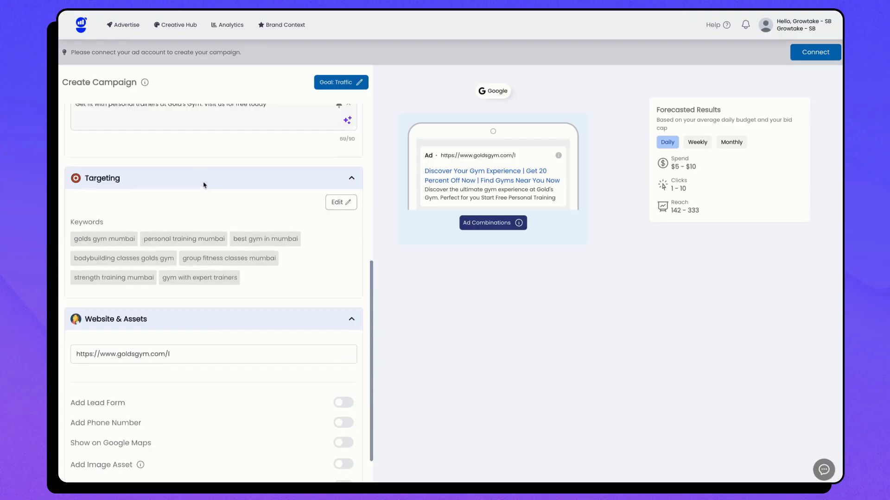
# - Collapse the Creative and Website & Assets sections, inspect the keywords in the targeting editor, and close the editor
pyautogui.scroll(6, 308, 332)
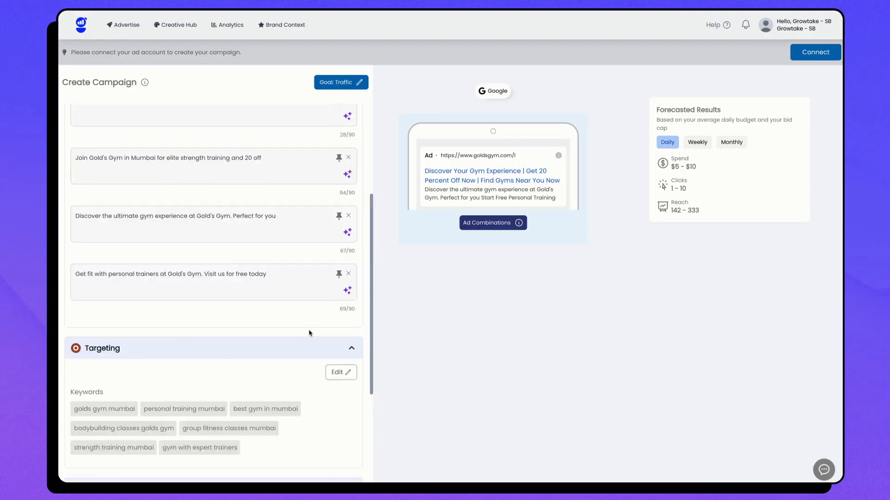
pyautogui.click(328, 176)
pyautogui.click(341, 352)
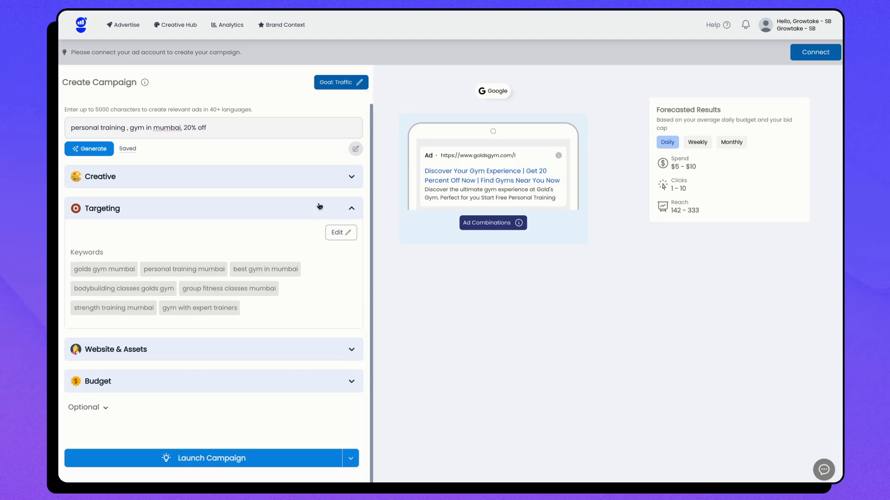
pyautogui.click(318, 207)
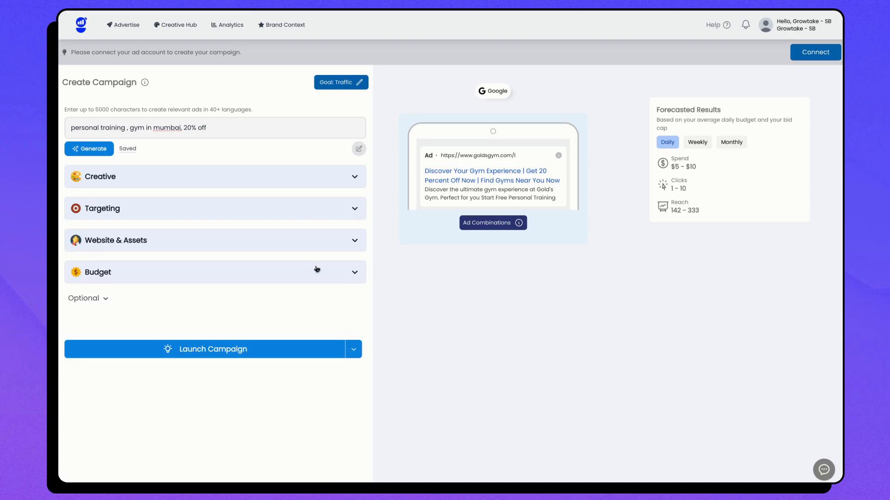
pyautogui.click(331, 214)
pyautogui.click(349, 234)
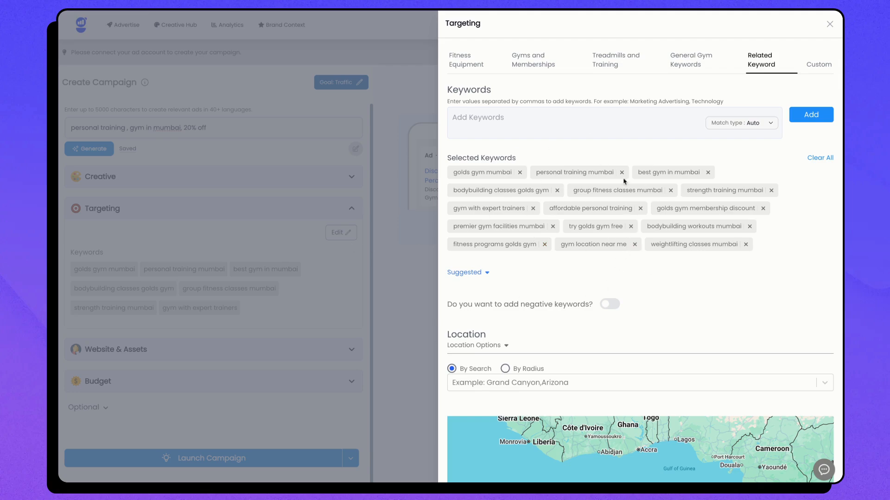
pyautogui.click(486, 273)
pyautogui.click(417, 193)
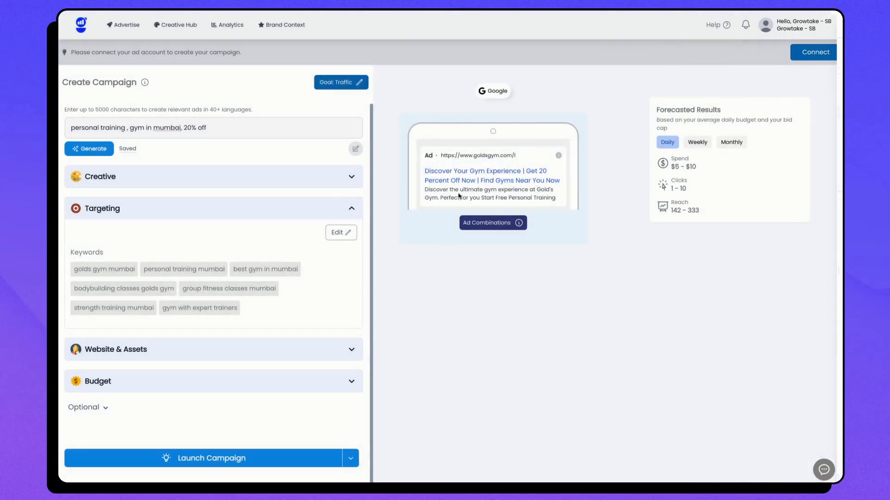
# - Expand the Website & Assets and Budget sections to review the asset options and the daily budget
pyautogui.click(152, 349)
pyautogui.scroll(-4, 153, 225)
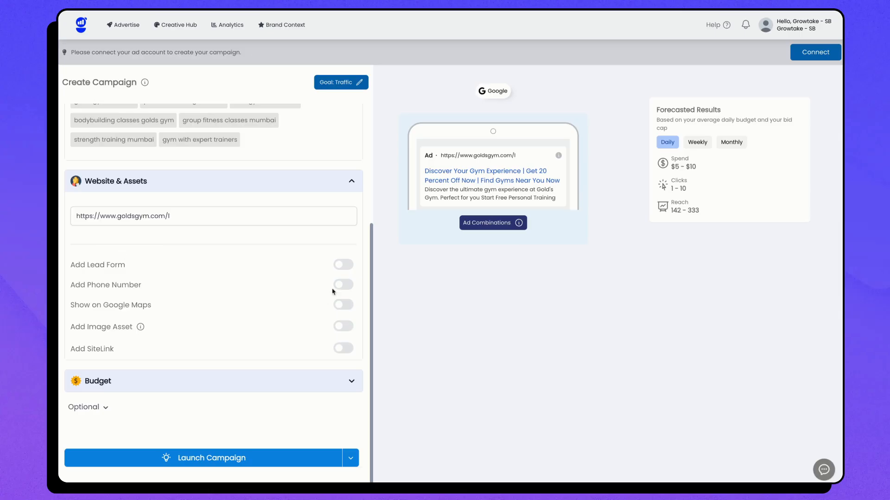
pyautogui.click(272, 389)
pyautogui.moveTo(120, 412); pyautogui.dragTo(80, 411)
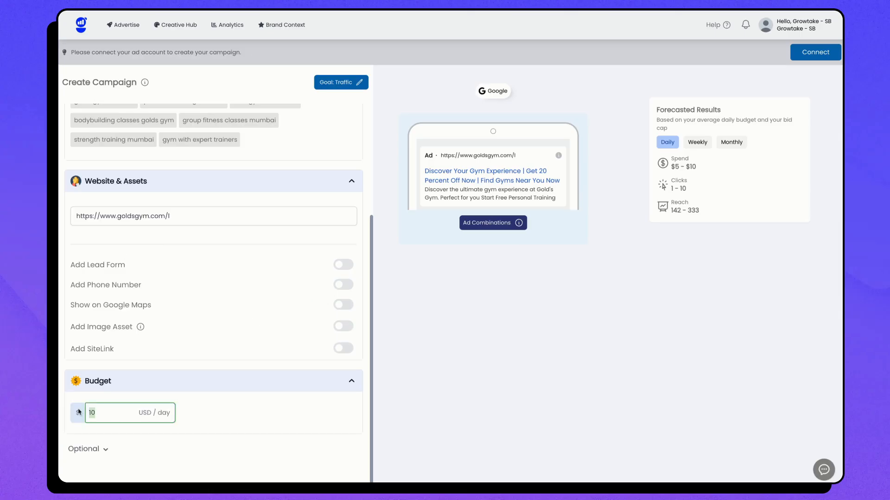
# - Expand the optional campaign settings and open the bid strategy options to view the Maximize Click bidding fields
pyautogui.click(105, 449)
pyautogui.scroll(-5, 135, 427)
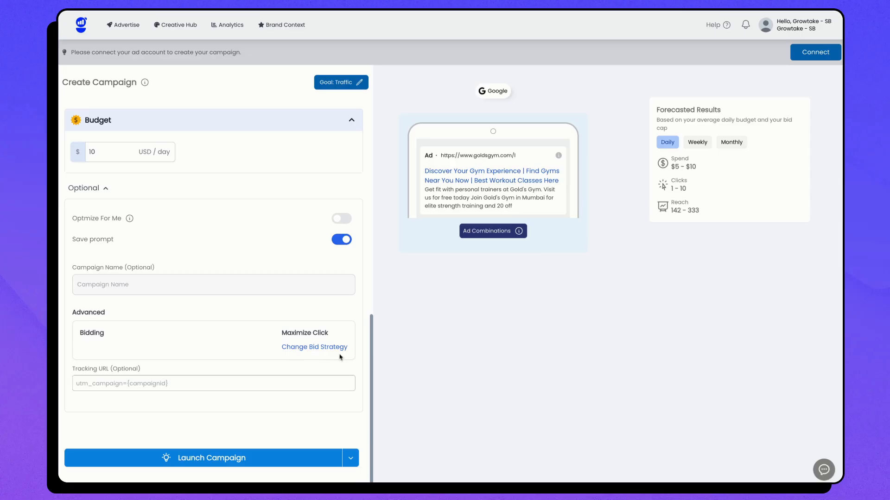
pyautogui.click(315, 348)
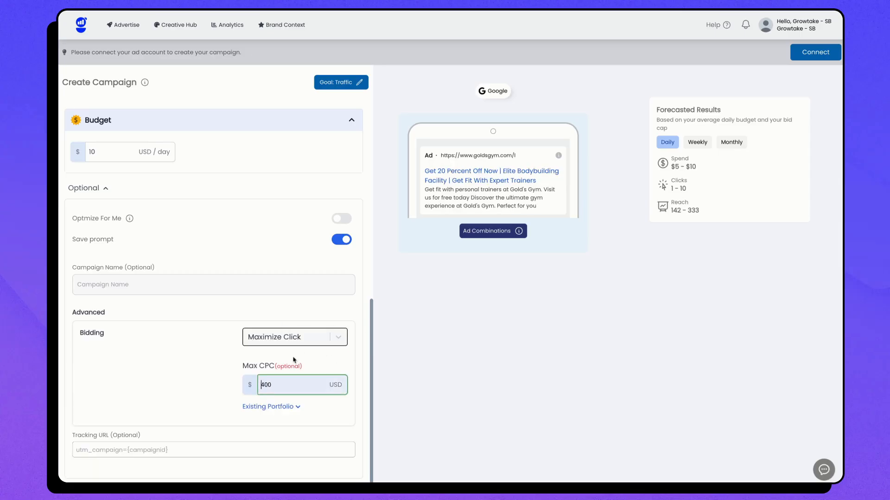
pyautogui.scroll(-2, 297, 227)
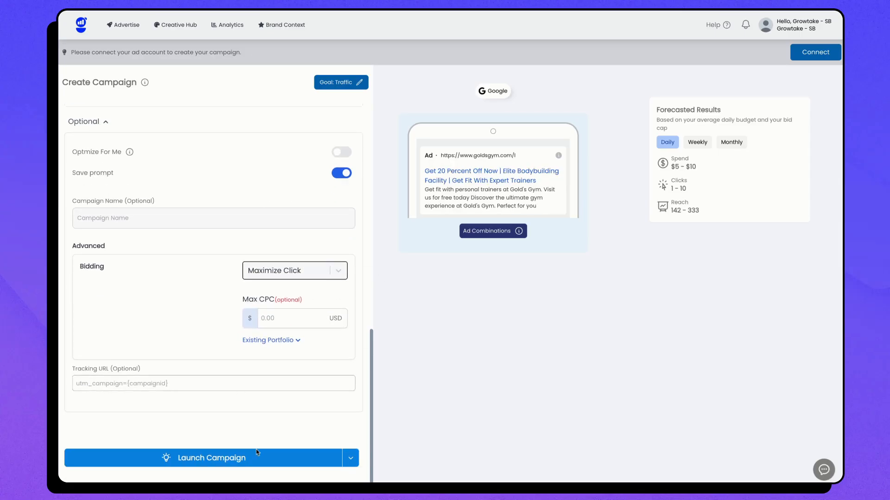
pyautogui.scroll(10, 256, 282)
# - Leave the Google campaign form for the Advertise page and look over the ad channels and recent ads
pyautogui.click(126, 28)
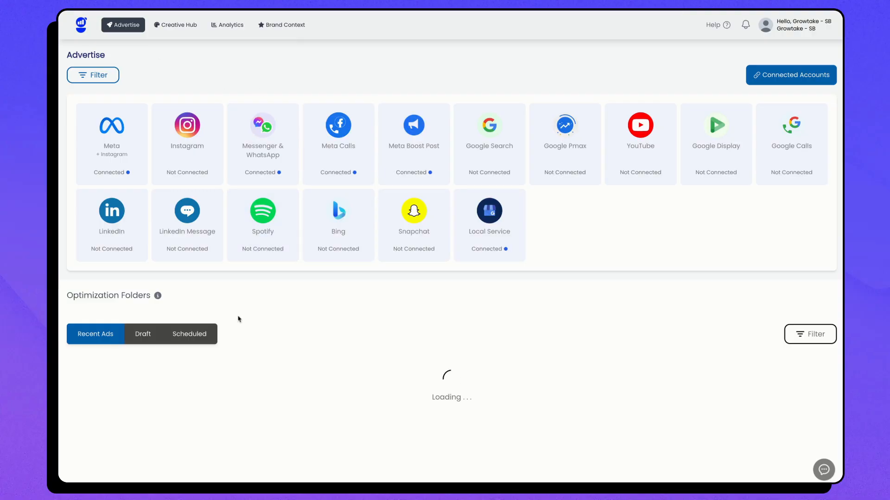
pyautogui.scroll(-3, 211, 382)
pyautogui.scroll(3, 306, 436)
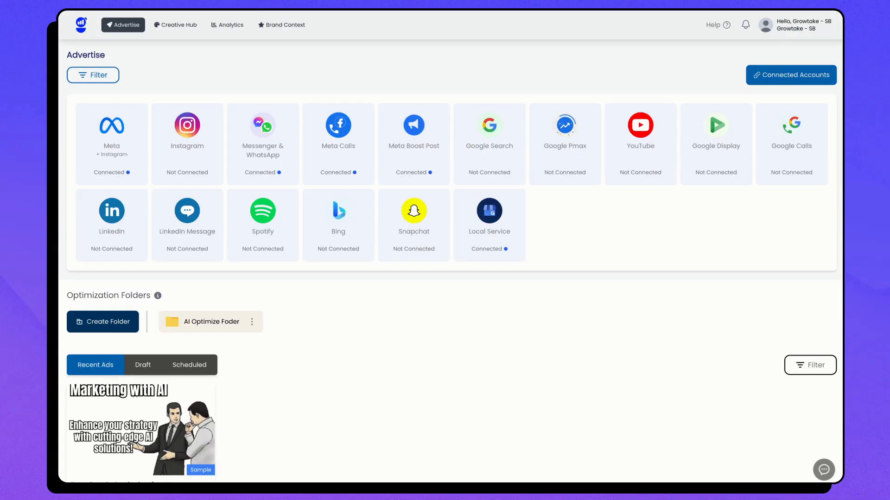